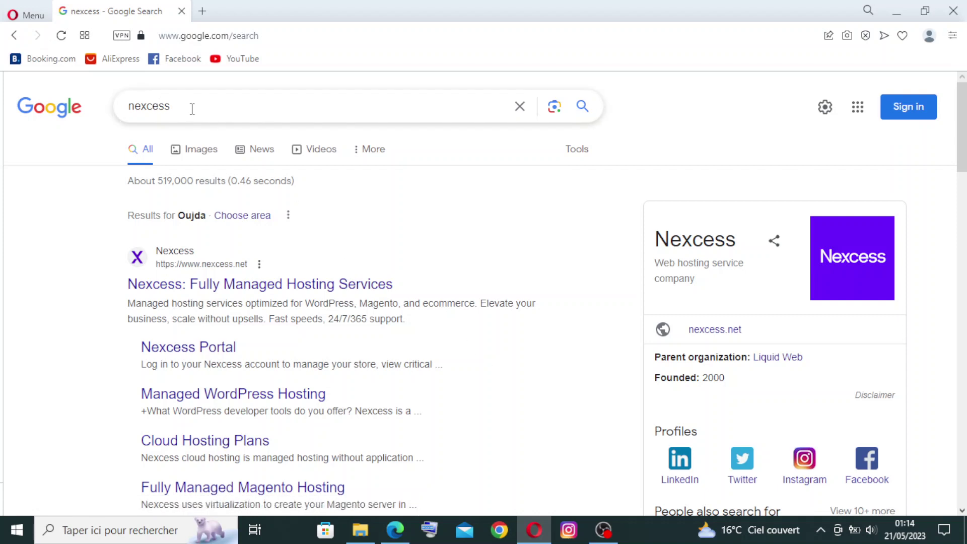
Scroll through the Google results for 'nexcess' and back up to the top listing
scroll(346, 311, "down", 15)
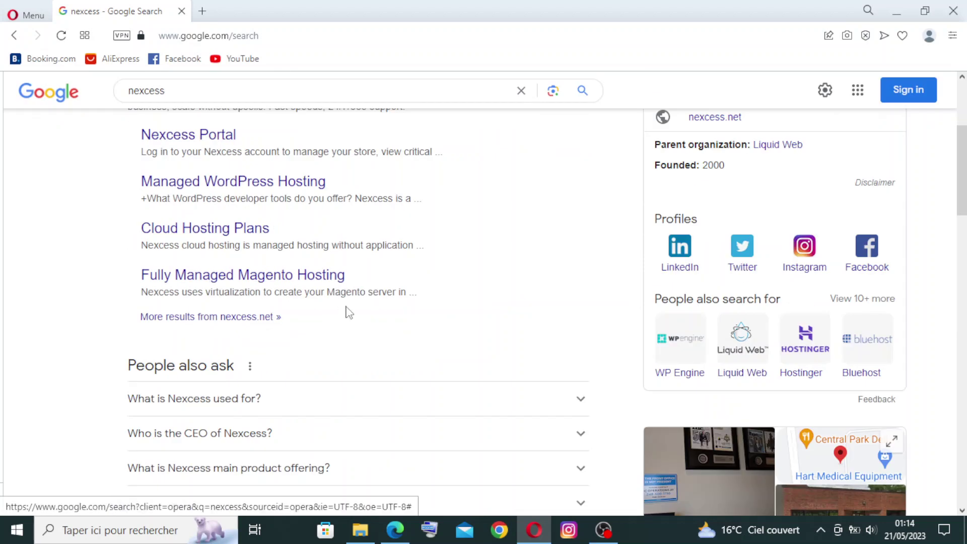
scroll(426, 339, "down", 5)
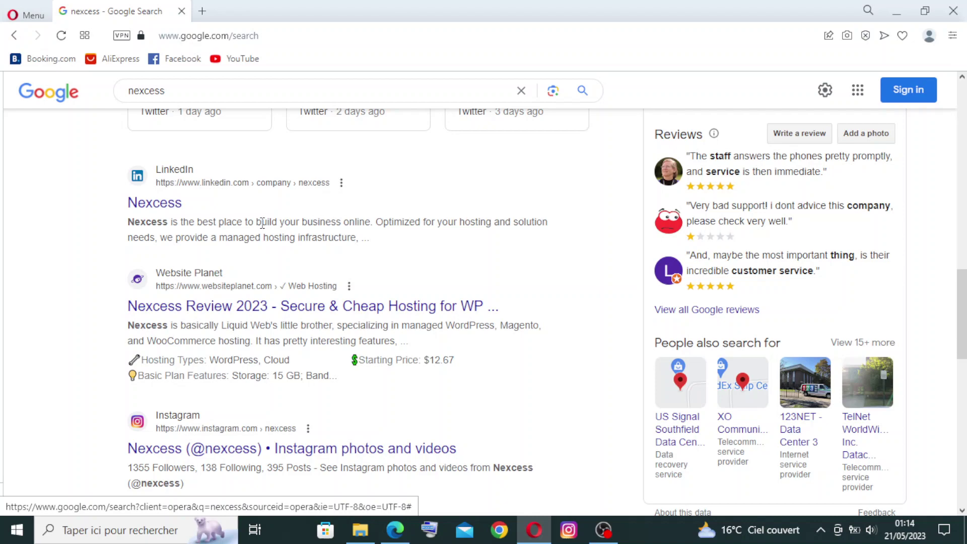
scroll(241, 263, "down", 3)
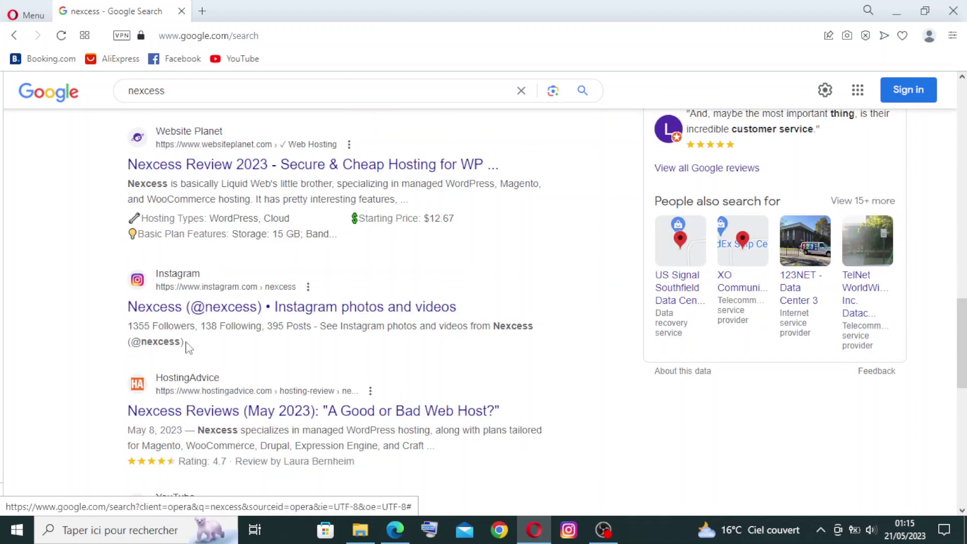
scroll(186, 347, "down", 3)
scroll(182, 389, "down", 3)
scroll(290, 361, "up", 5)
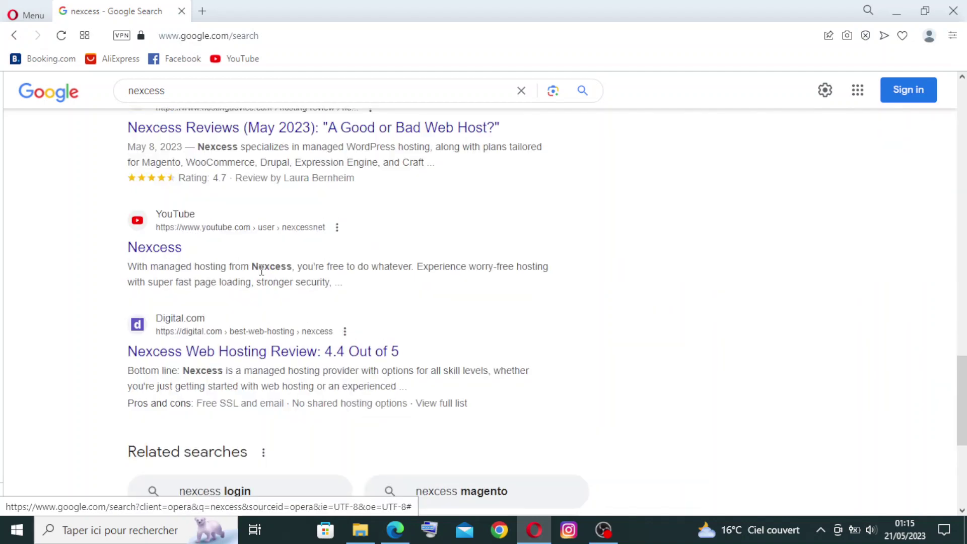
scroll(263, 289, "up", 15)
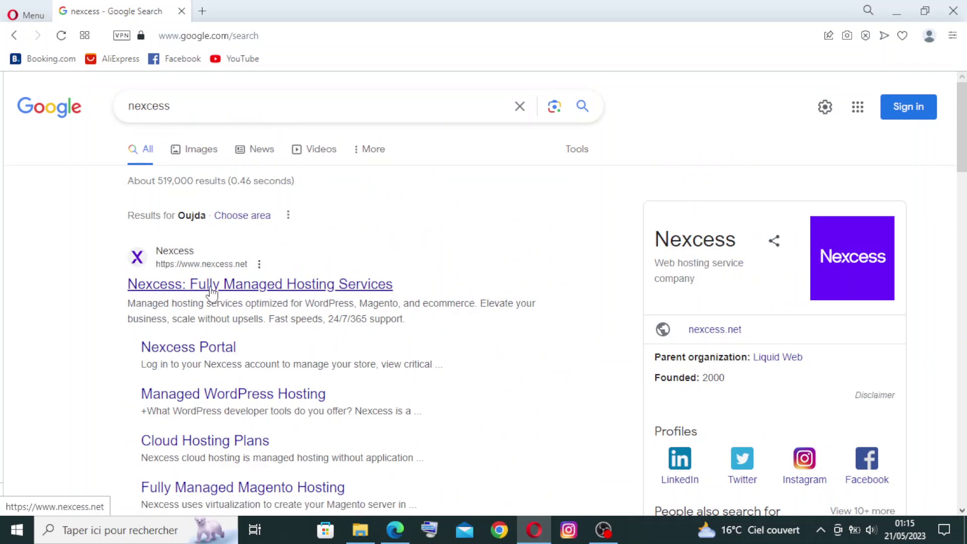
scroll(212, 293, "down", 3)
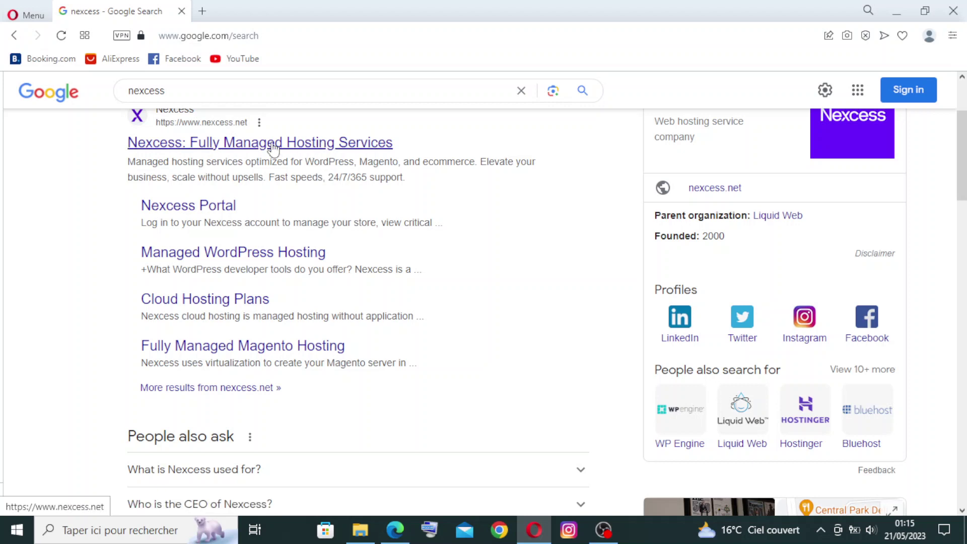
Open the Nexcess site and dismiss the 20 Years of WordPress promo and the live chat
left_click(247, 150)
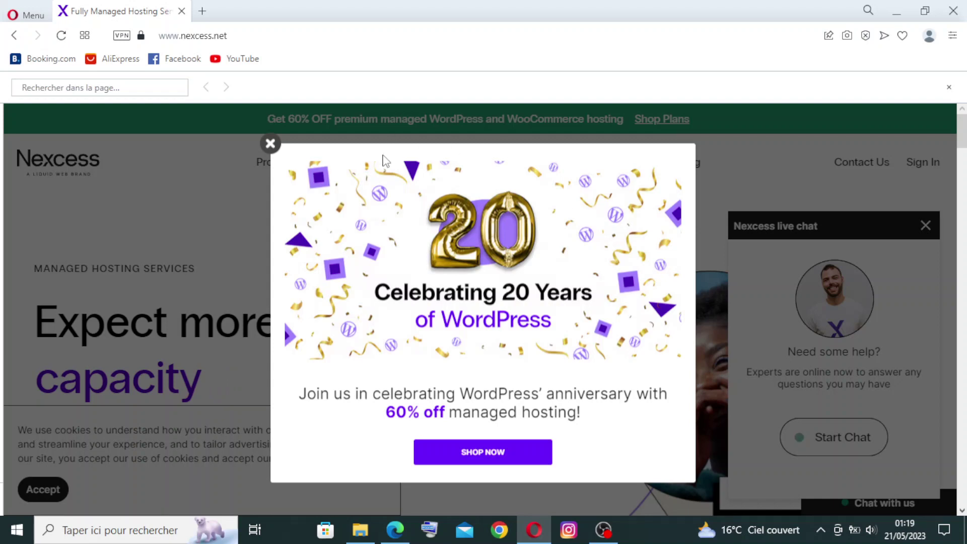
left_click(270, 144)
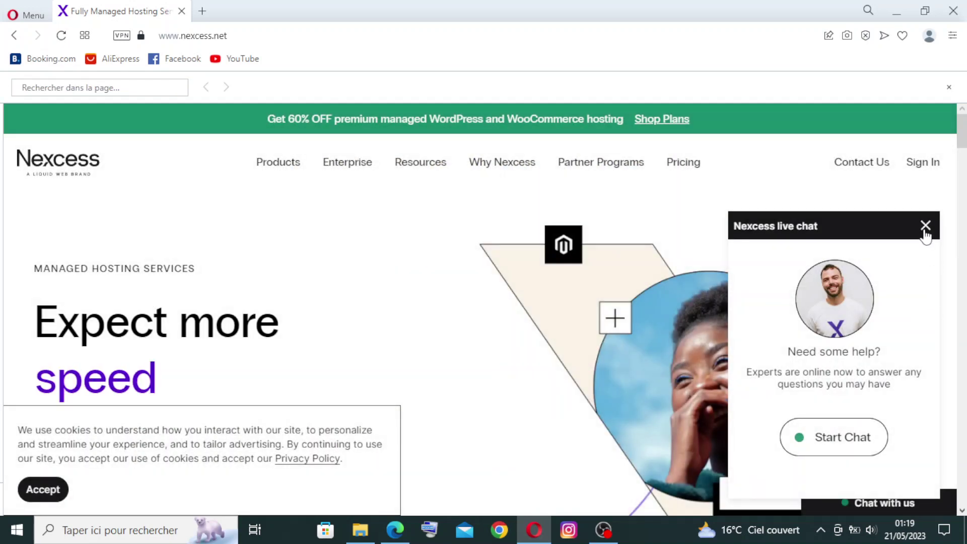
left_click(926, 227)
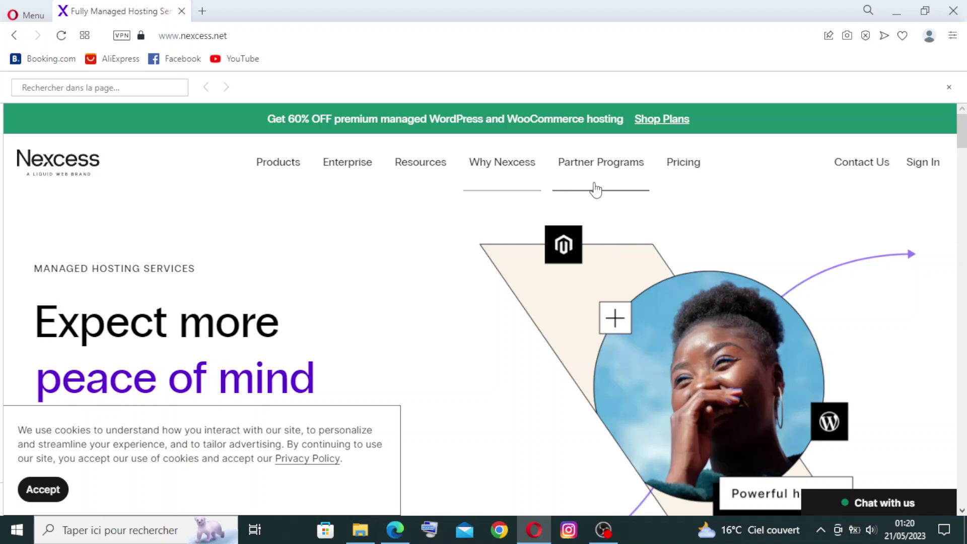
Scroll down the Nexcess homepage and back up
scroll(694, 173, "down", 15)
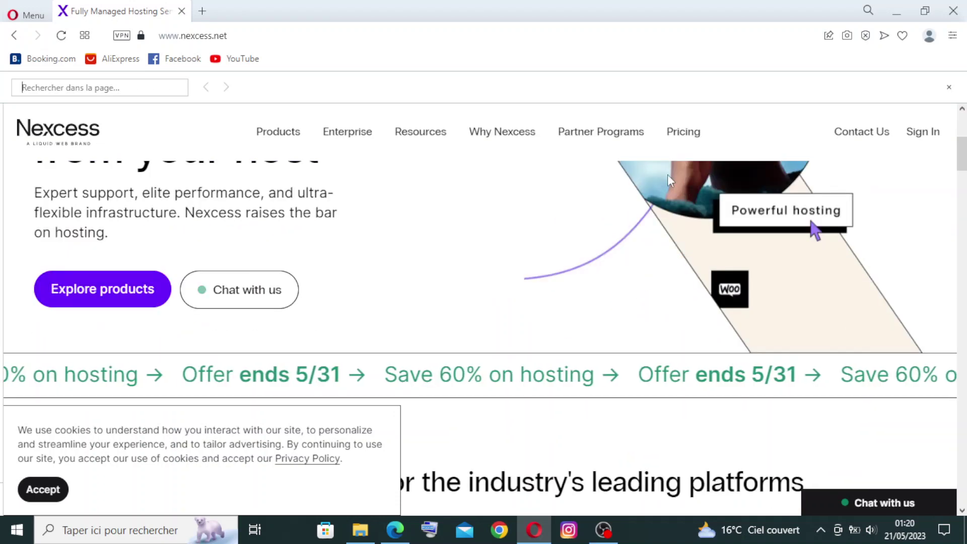
scroll(616, 200, "down", 5)
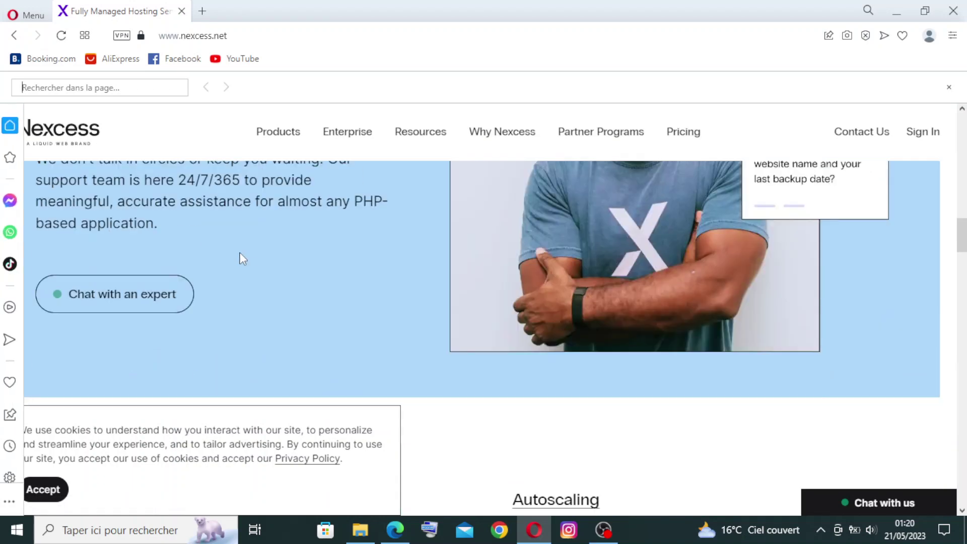
scroll(609, 287, "down", 5)
scroll(607, 250, "down", 6)
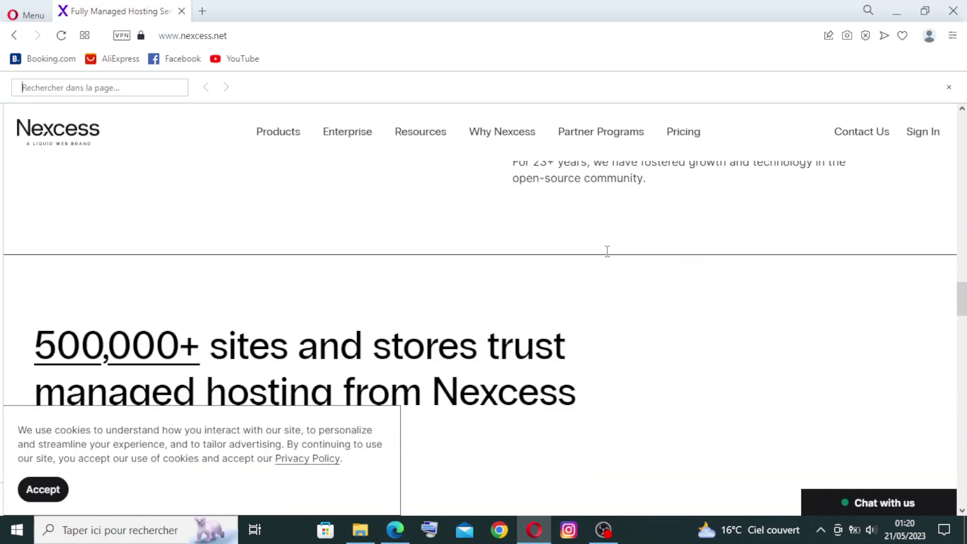
scroll(589, 252, "up", 15)
scroll(588, 230, "up", 20)
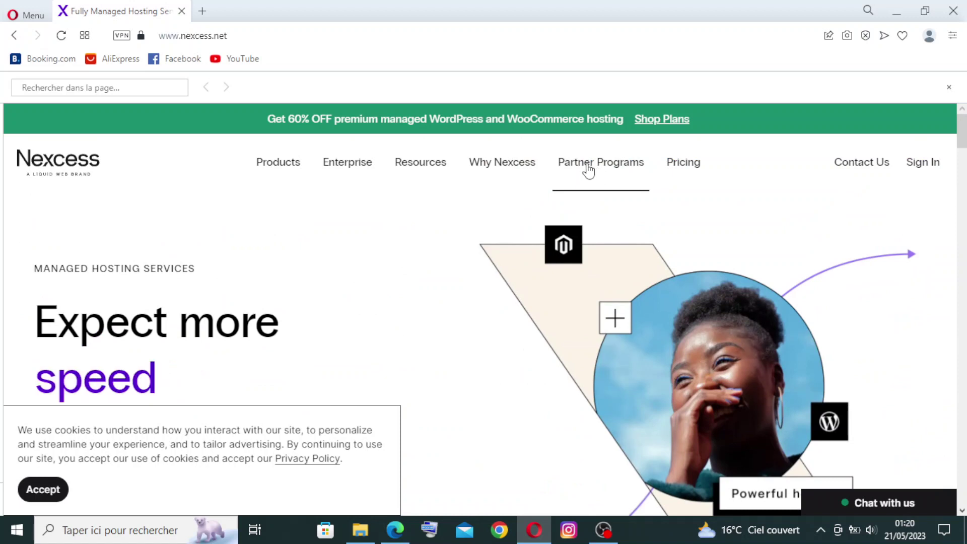
Go to the Nexcess Portal login page and scroll below the Login button
left_click(924, 172)
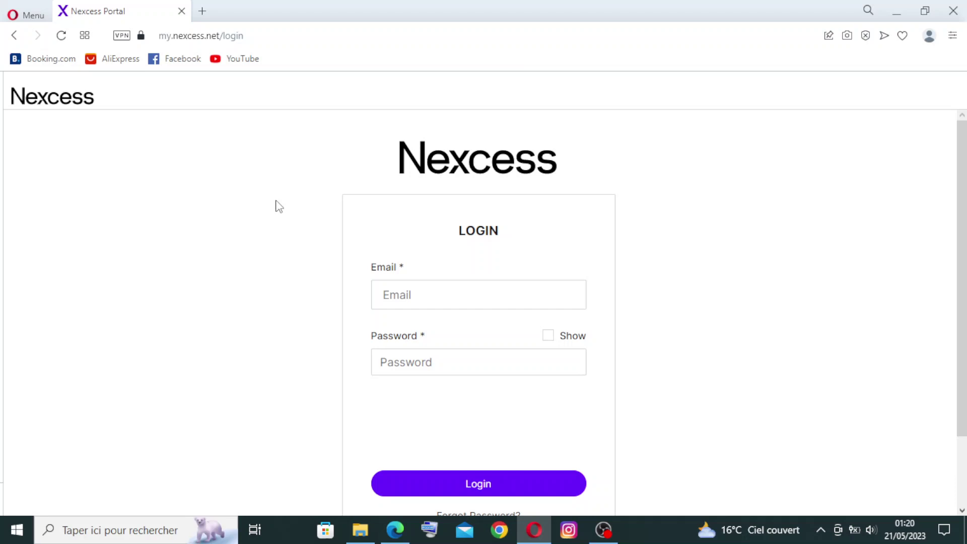
scroll(279, 206, "down", 2)
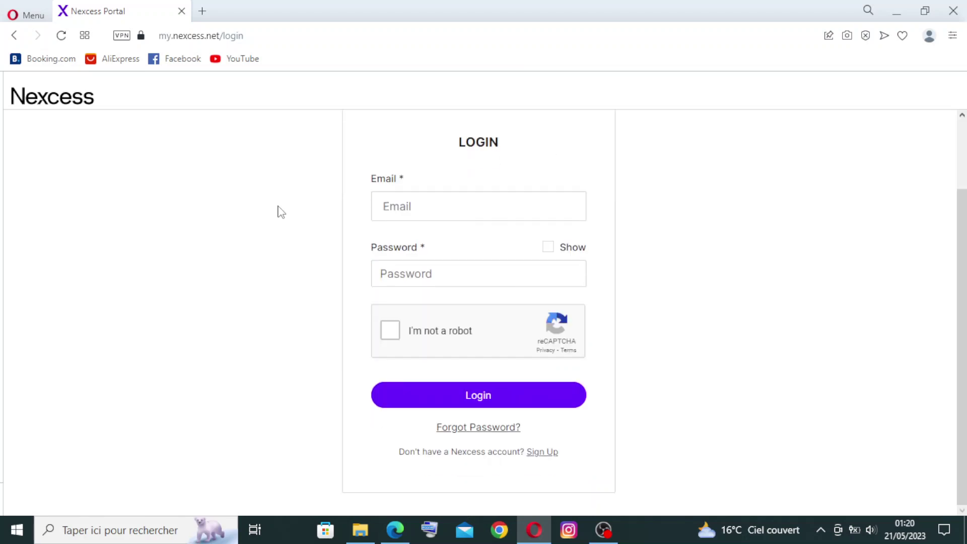
scroll(321, 191, "up", 2)
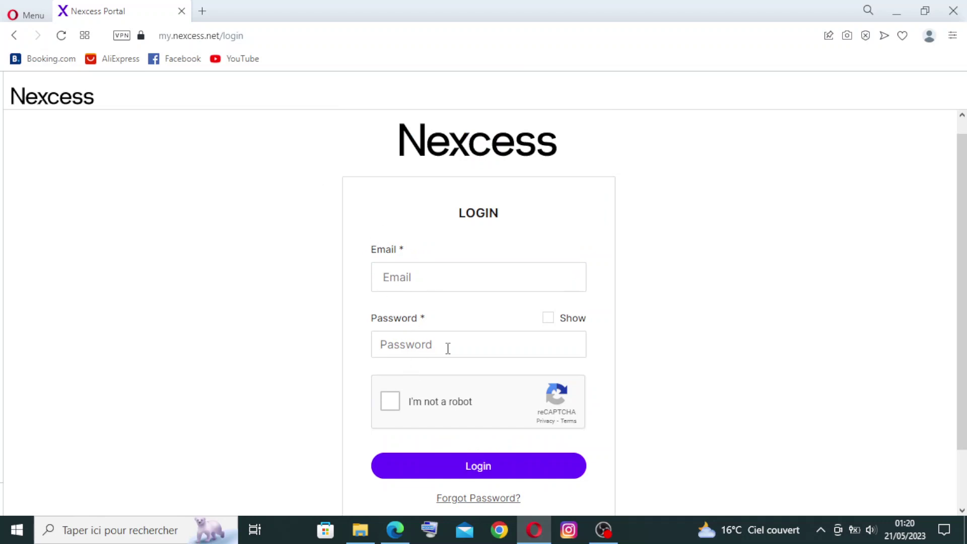
scroll(395, 283, "down", 1)
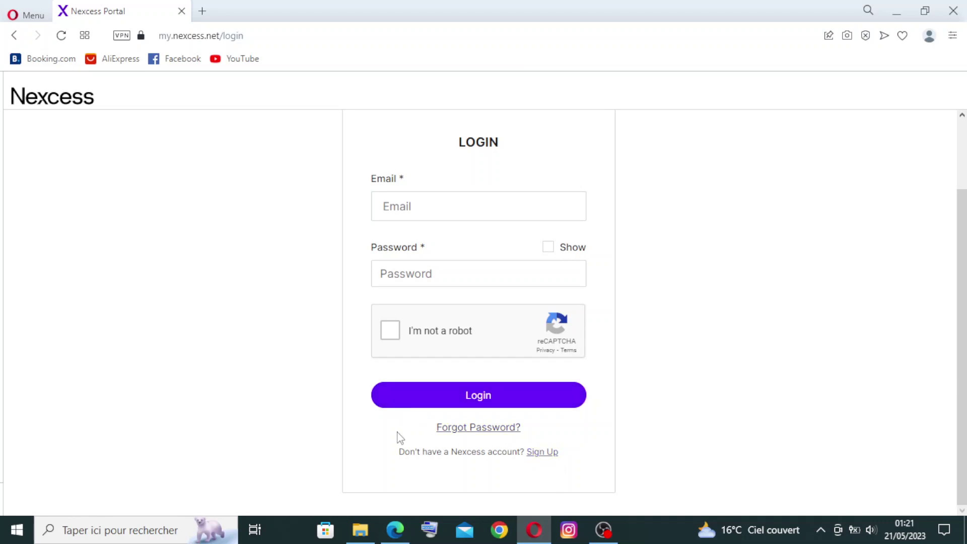
Switch to the sign-up form and fill first and last name from autofill suggestions
left_click(539, 453)
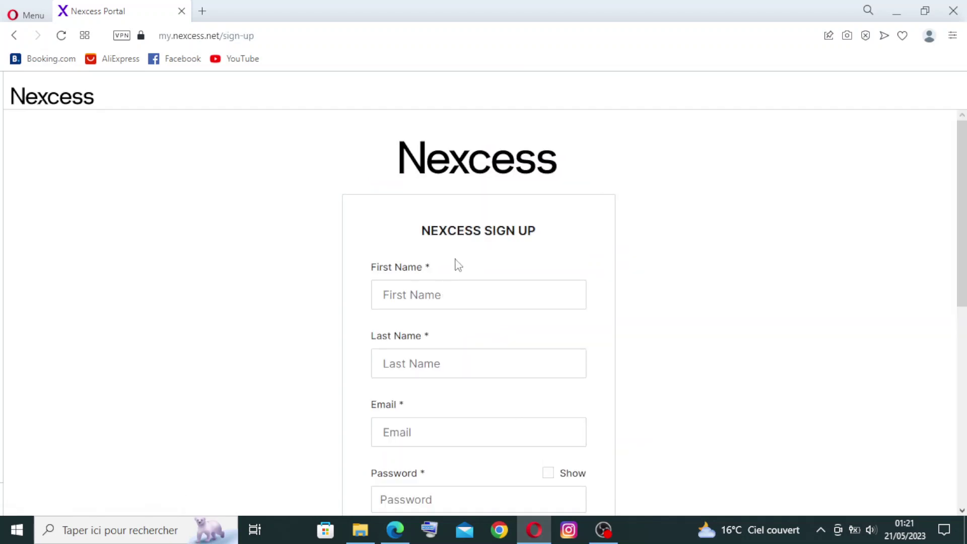
scroll(455, 257, "down", 1)
scroll(465, 248, "up", 1)
scroll(467, 249, "down", 1)
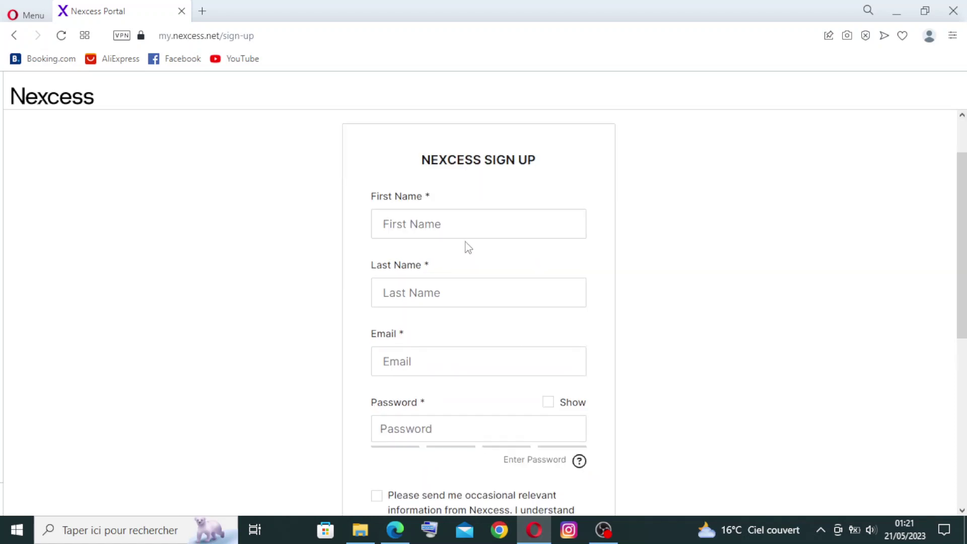
left_click(460, 231)
left_click(471, 272)
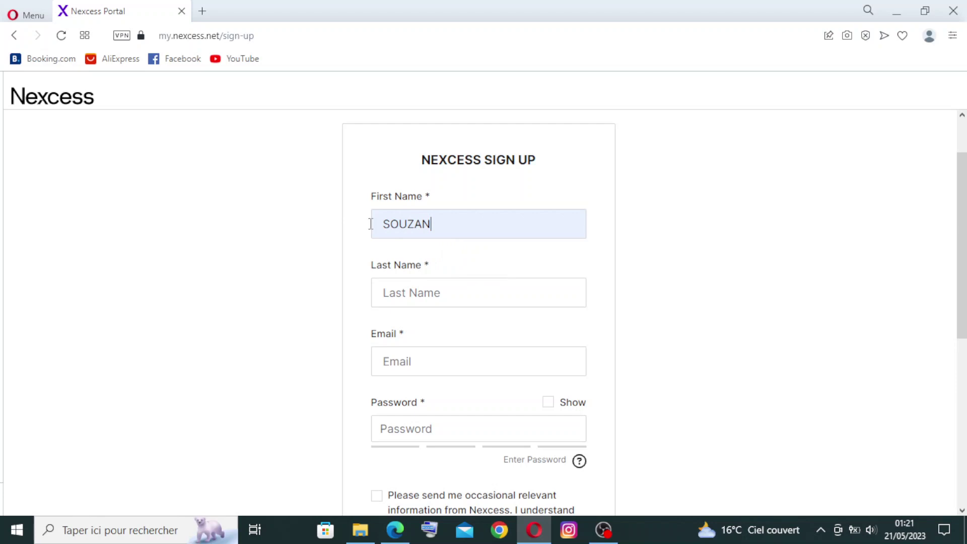
left_click(412, 286)
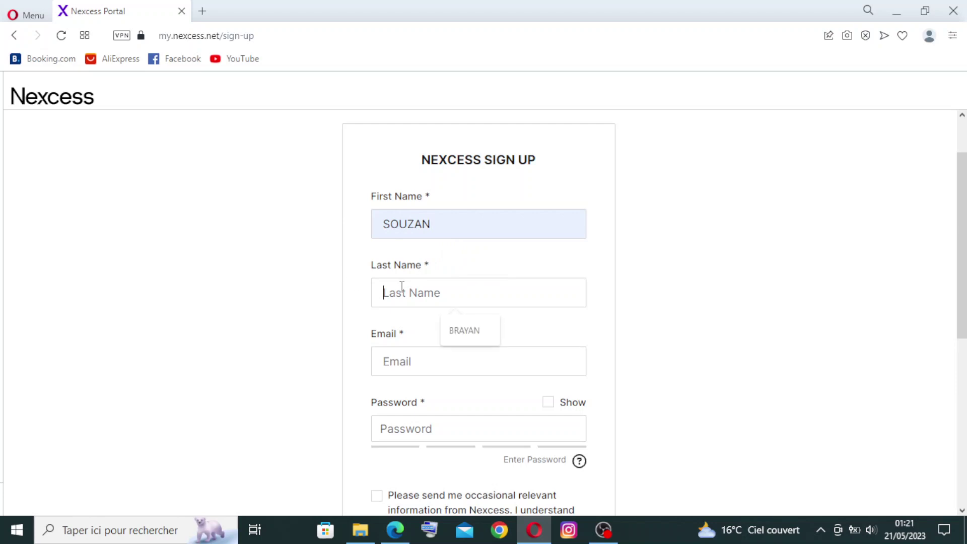
left_click(469, 334)
Fill the e-mail address from autofill and type the account password
scroll(468, 334, "down", 3)
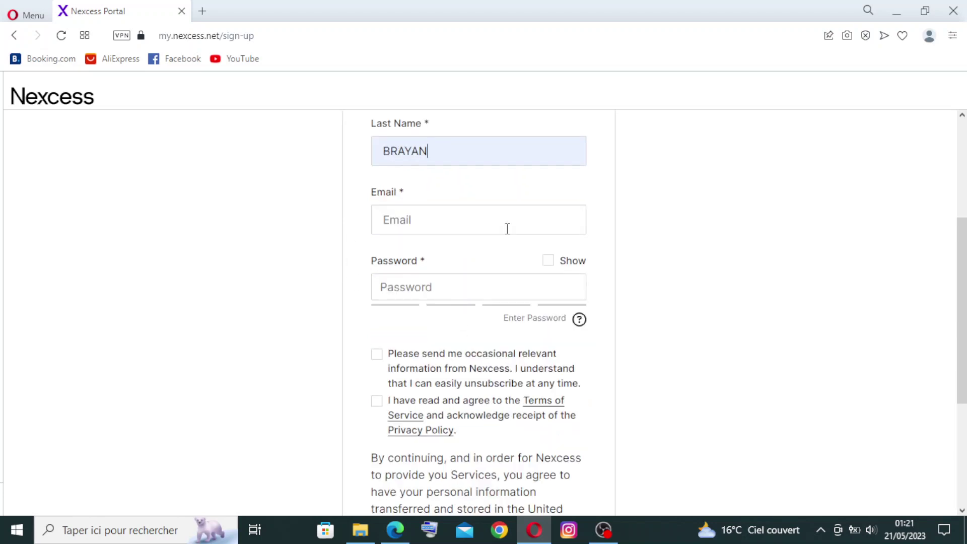
left_click(441, 229)
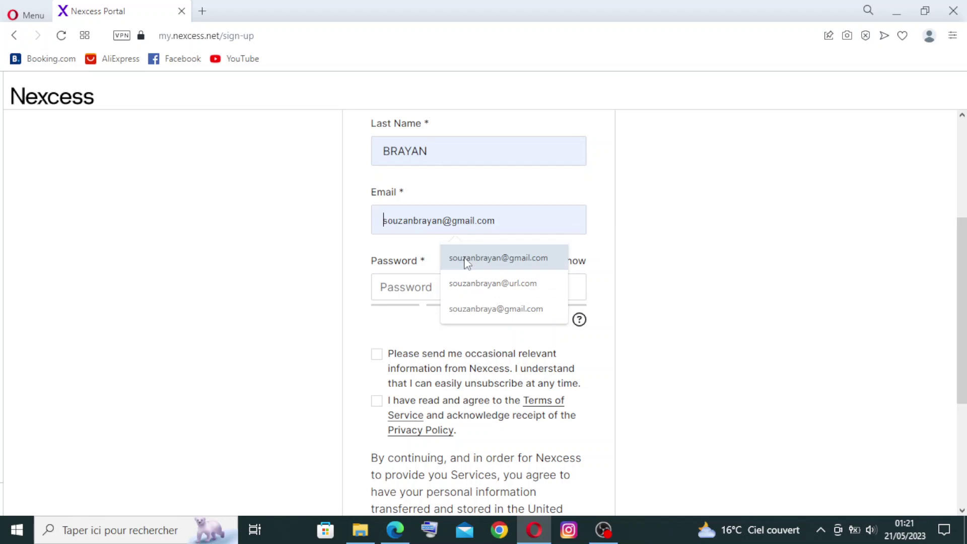
left_click(465, 262)
scroll(465, 248, "down", 2)
left_click(424, 211)
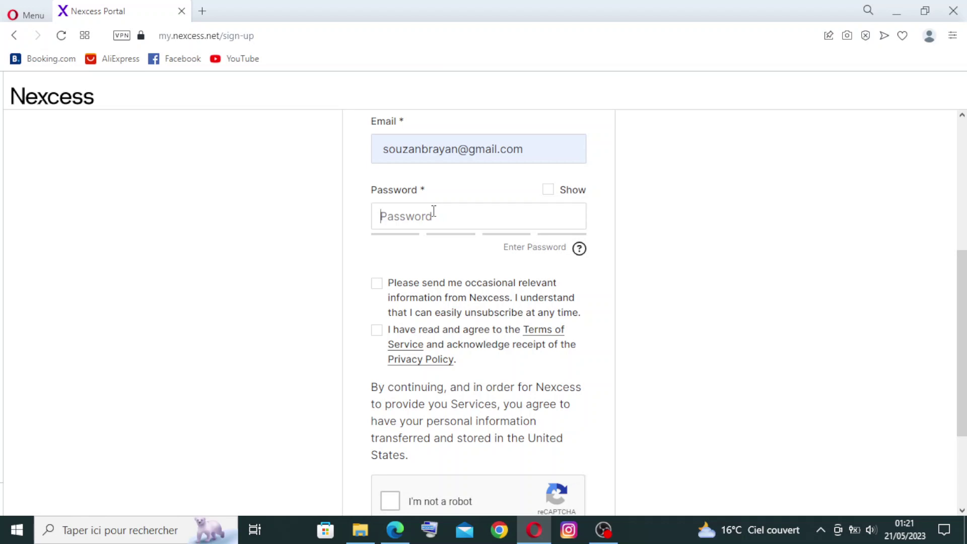
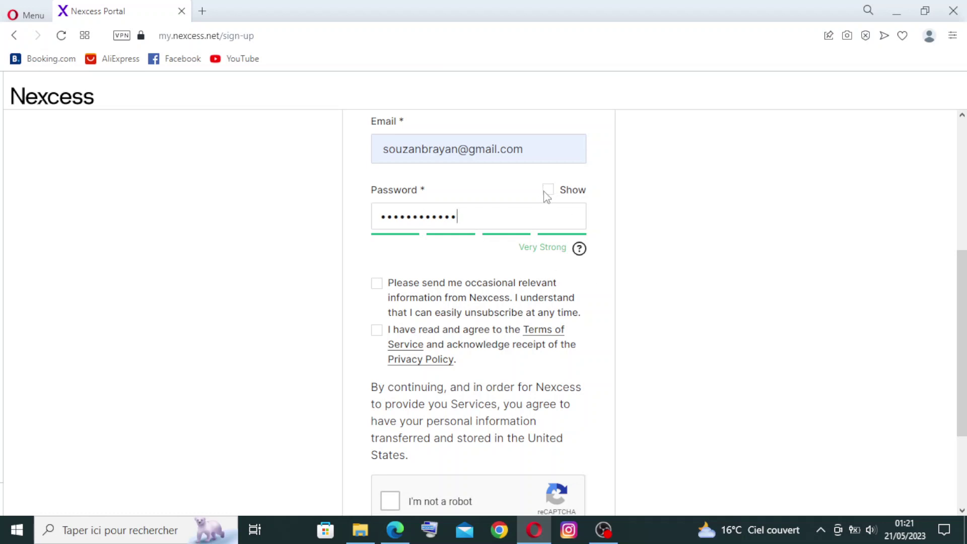
Tick the info e-mail opt-in and Terms of Service consent, then pass reCAPTCHA
scroll(510, 205, "down", 1)
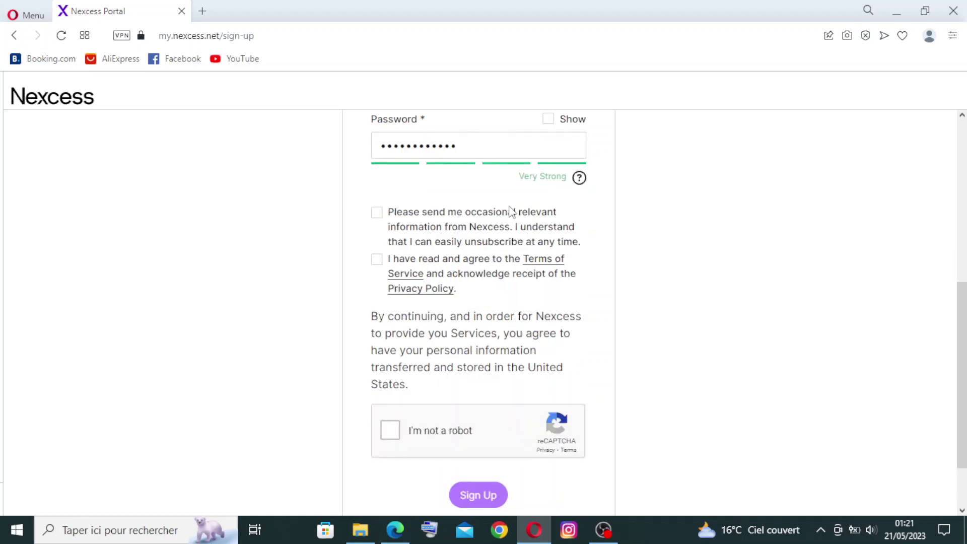
left_click(377, 213)
left_click(377, 260)
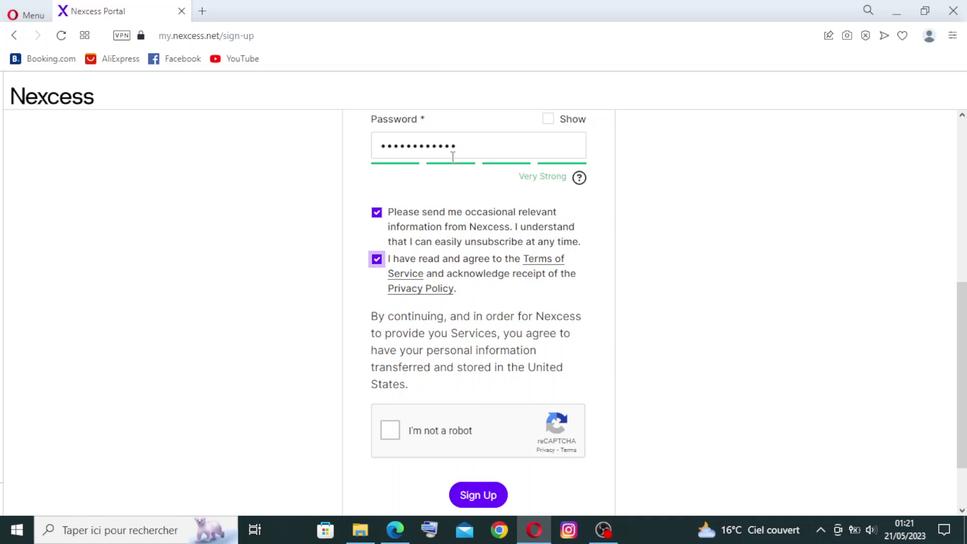
left_click(320, 251)
scroll(212, 261, "down", 2)
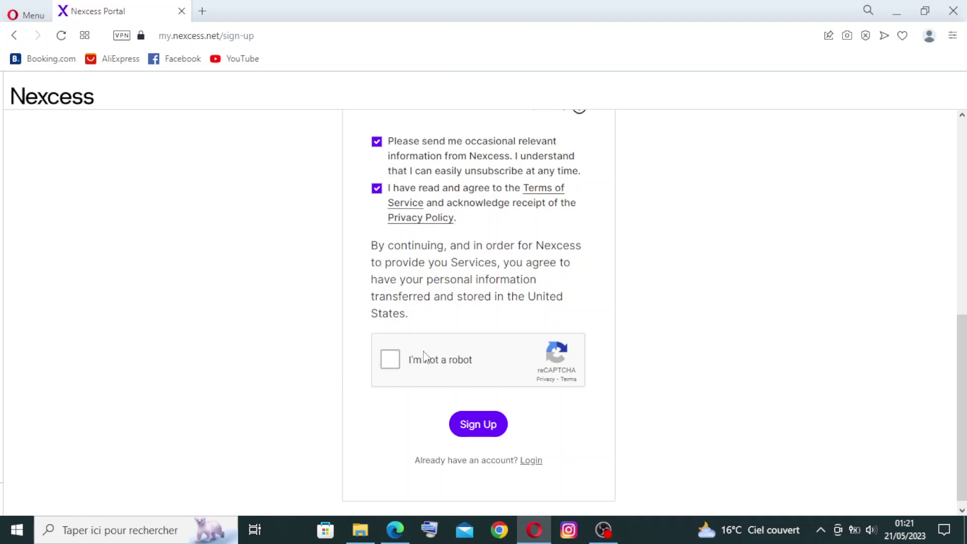
left_click(389, 360)
Submit the completed sign-up form to create the Nexcess account
left_click(478, 424)
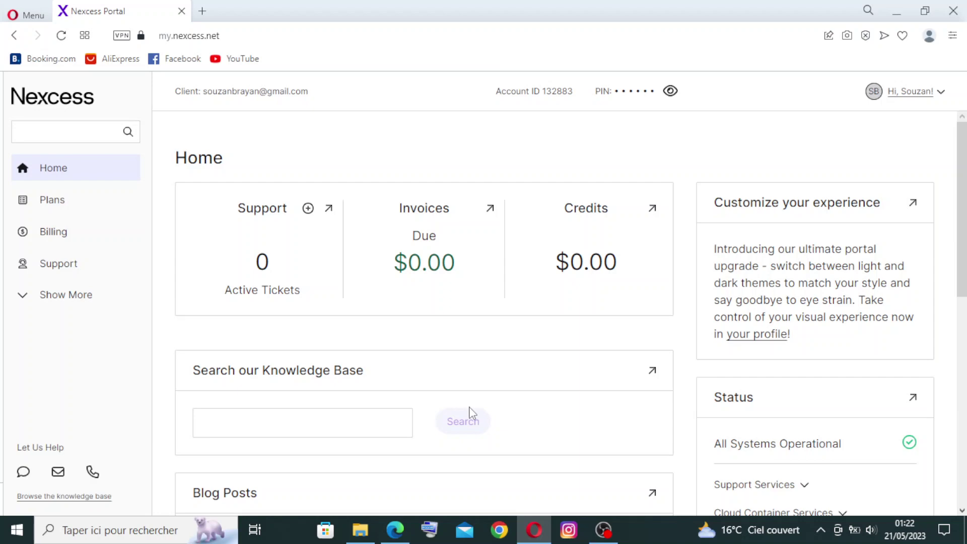
scroll(476, 398, "down", 4)
scroll(474, 388, "up", 4)
scroll(427, 274, "down", 8)
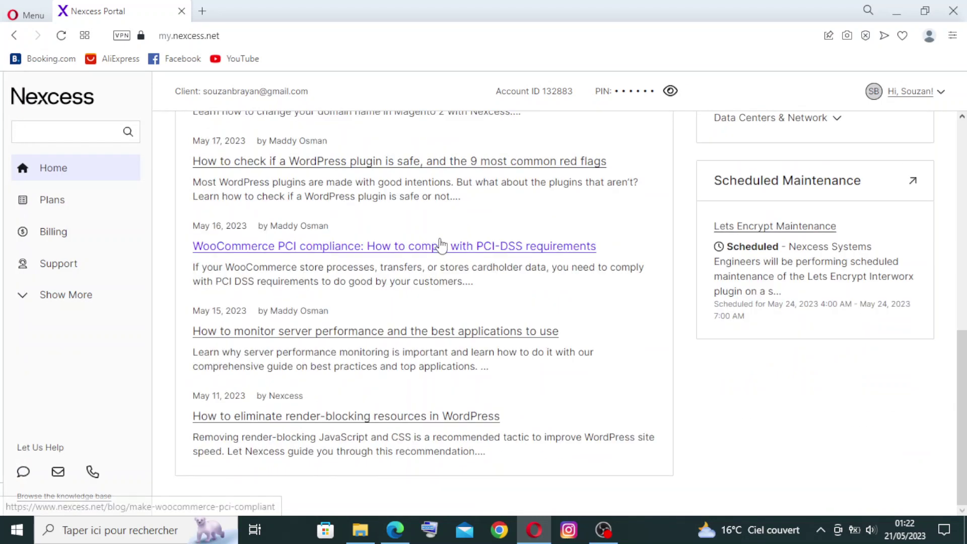
scroll(360, 233, "up", 8)
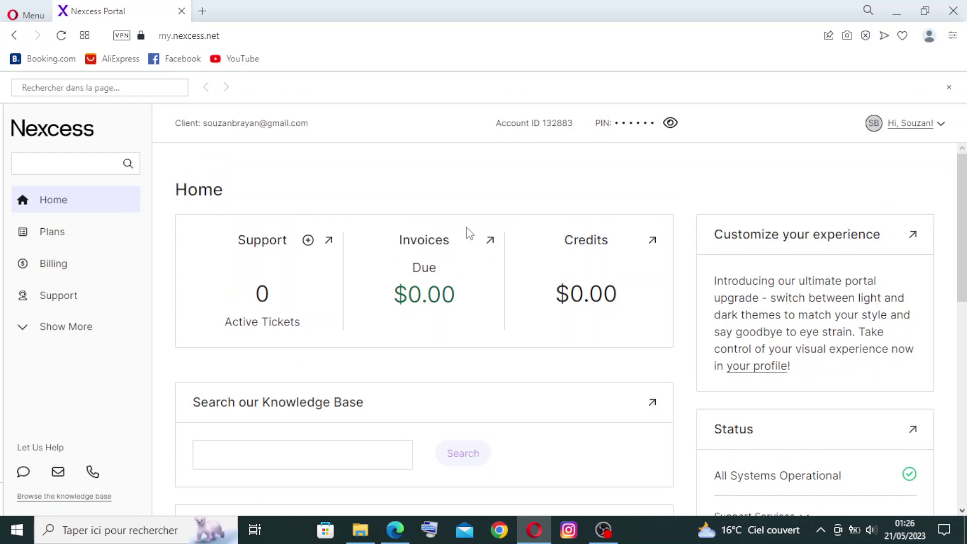
mouse_move(31, 289)
scroll(459, 242, "down", 2)
scroll(458, 242, "down", 2)
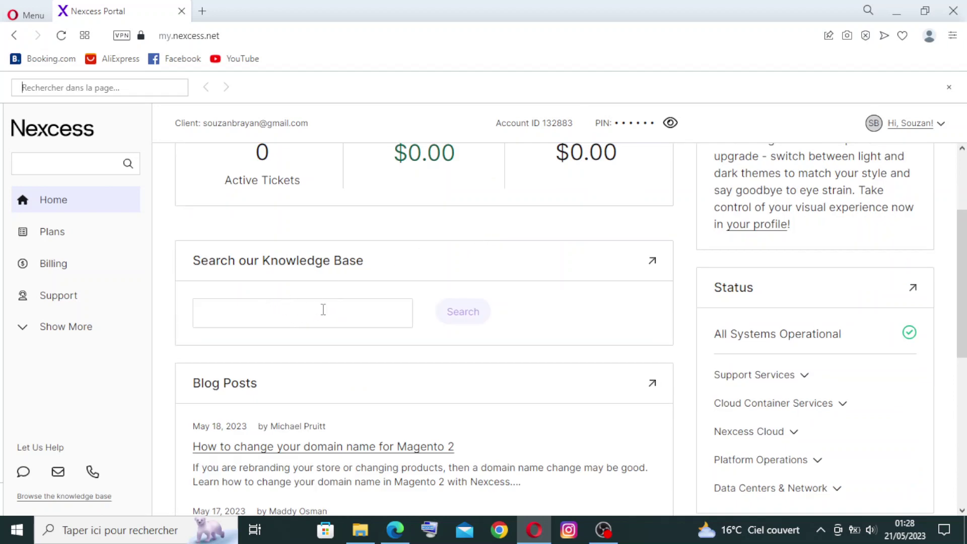
left_click(302, 308)
scroll(442, 310, "down", 5)
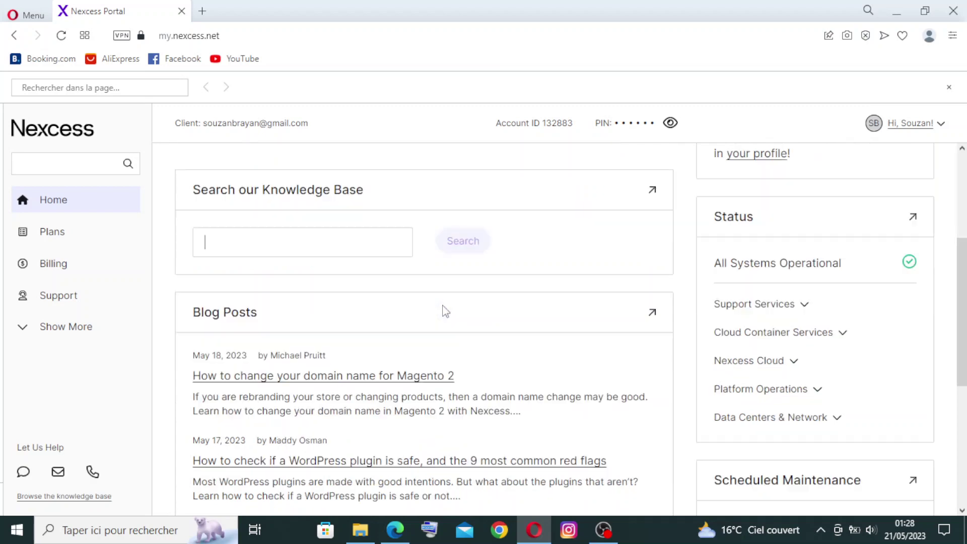
scroll(392, 271, "up", 1)
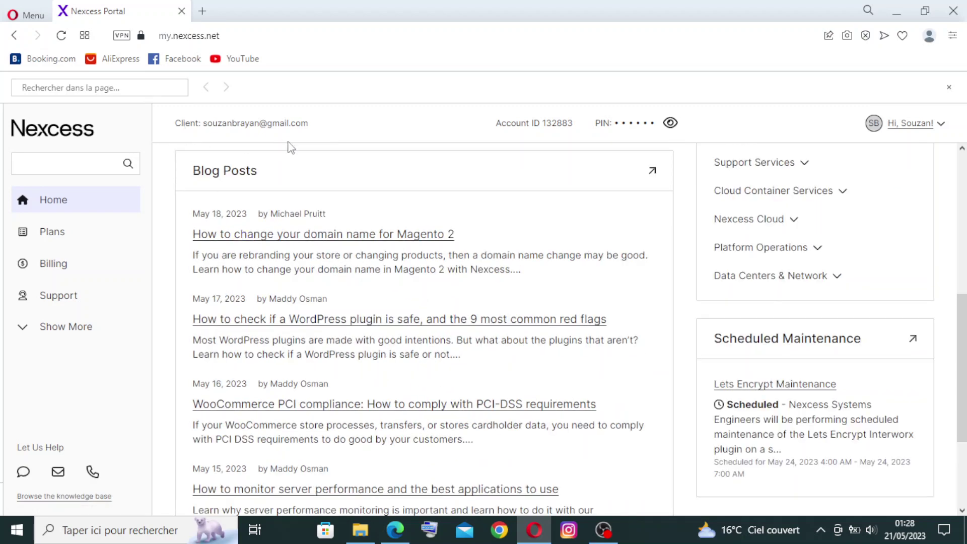
scroll(266, 181, "down", 3)
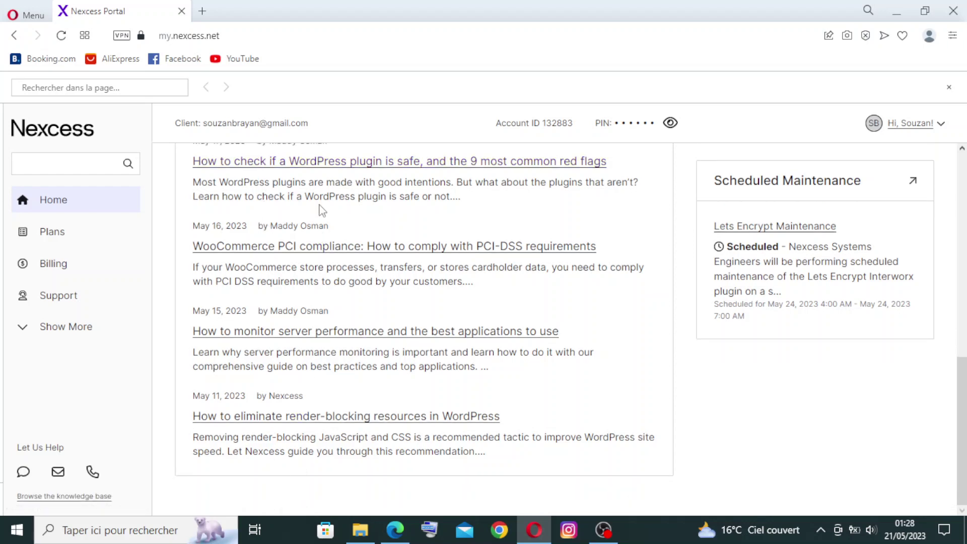
scroll(324, 211, "up", 2)
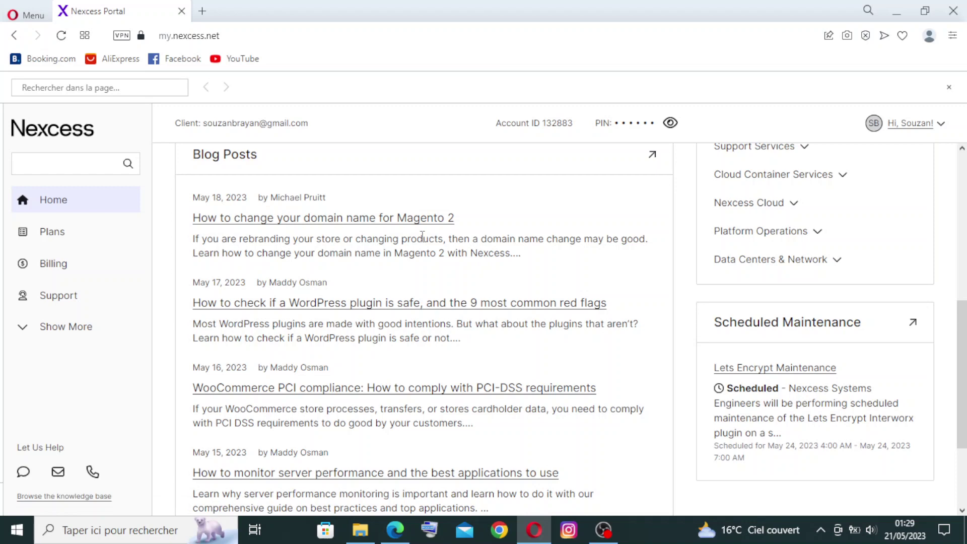
scroll(371, 197, "down", 1)
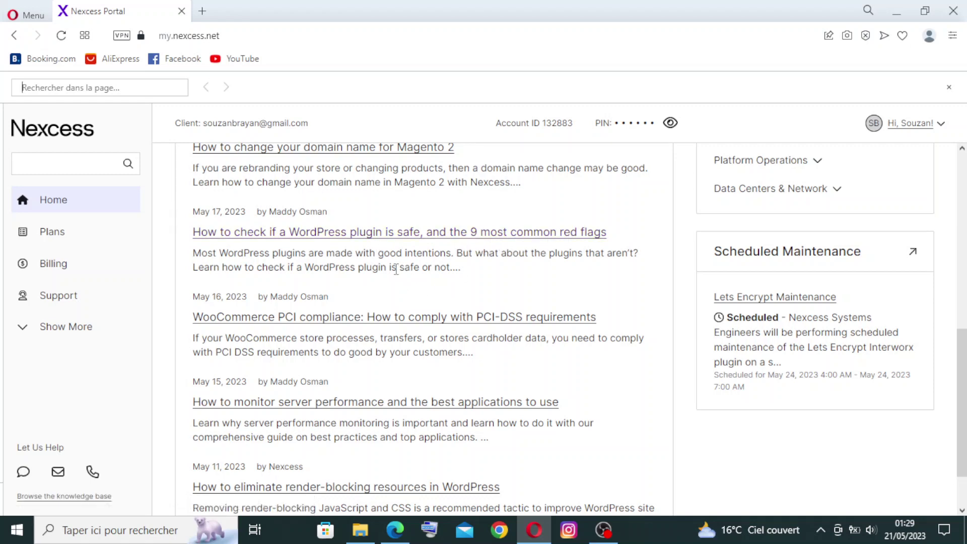
scroll(368, 280, "down", 2)
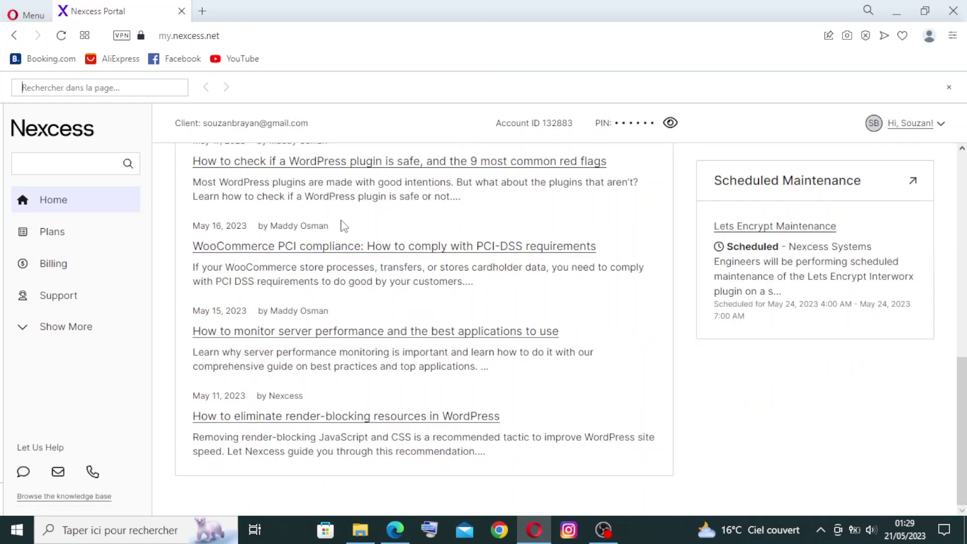
scroll(357, 225, "up", 2)
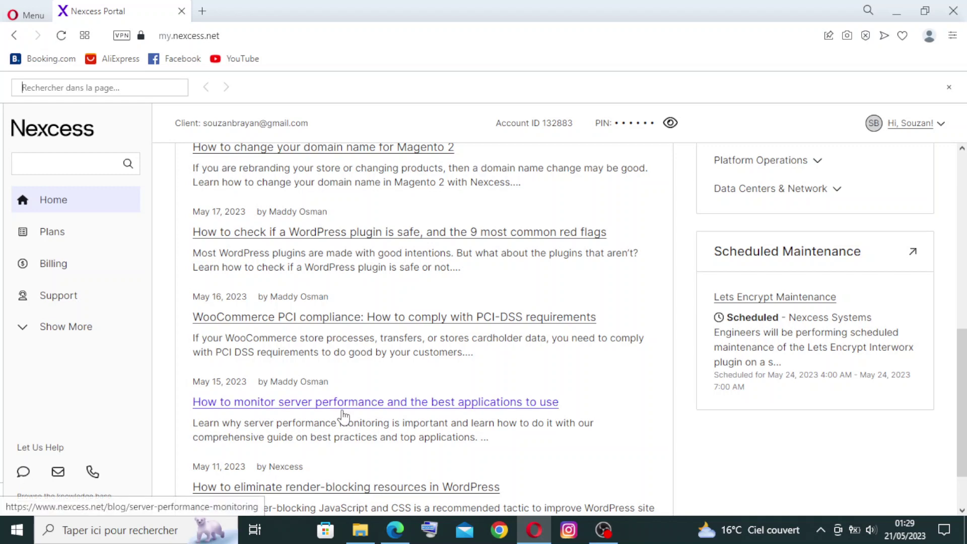
scroll(343, 416, "up", 5)
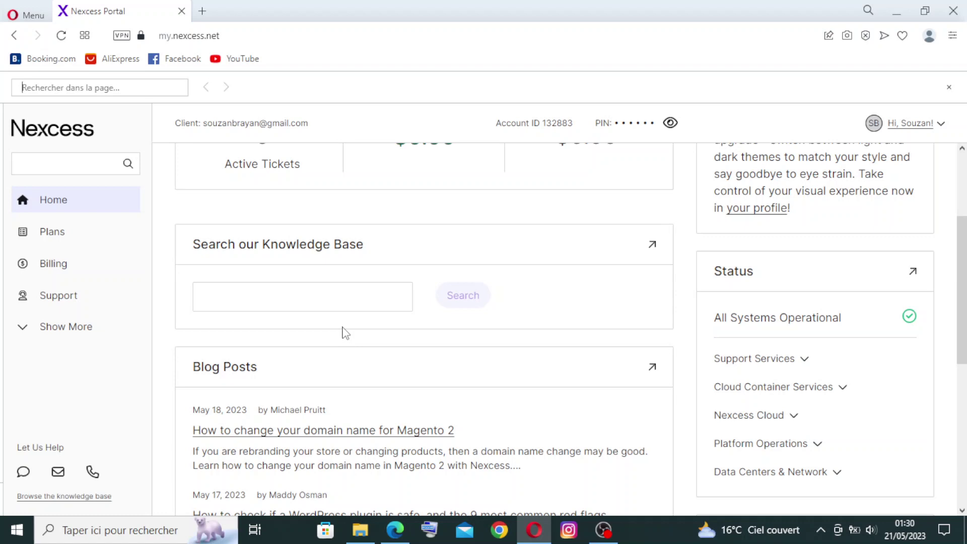
scroll(343, 332, "up", 1)
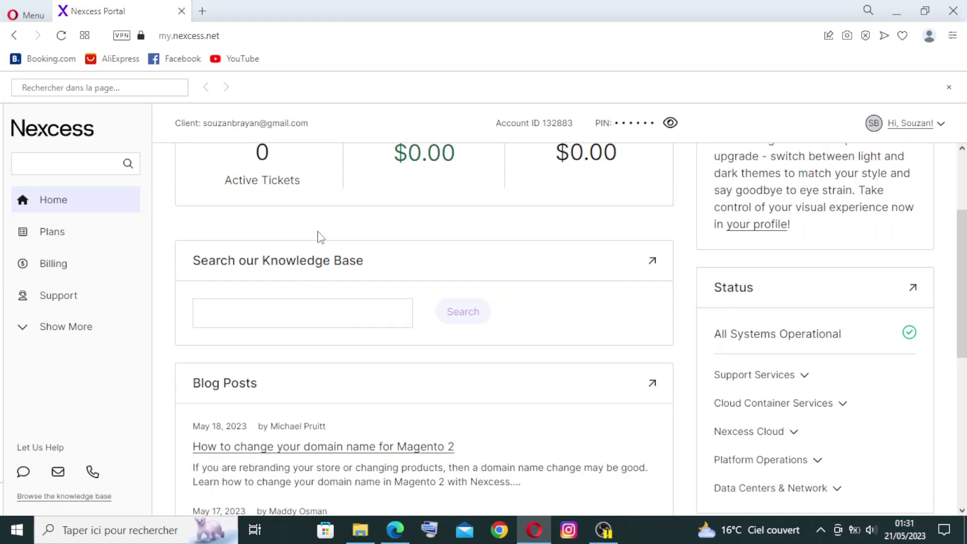
Open the empty Plans page and start creating a new plan
left_click(65, 237)
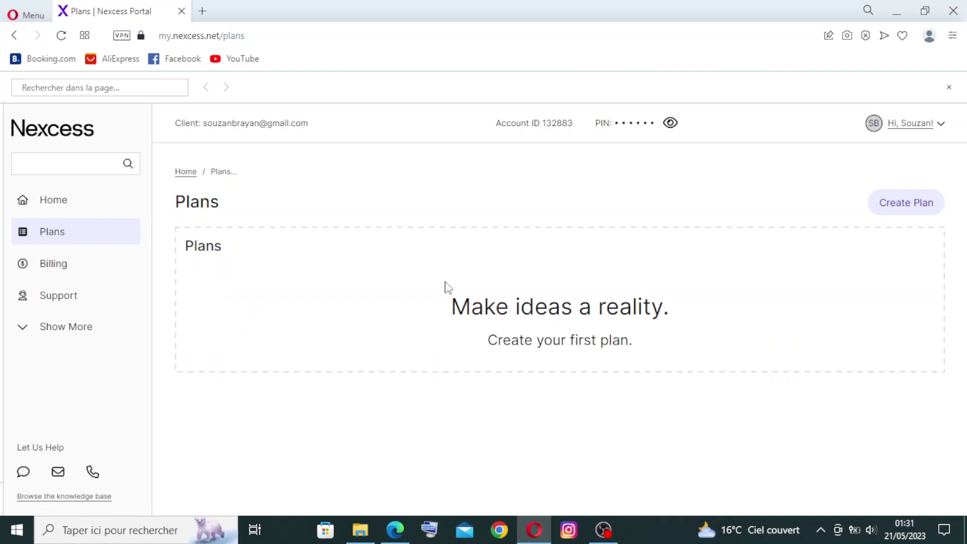
left_click(900, 208)
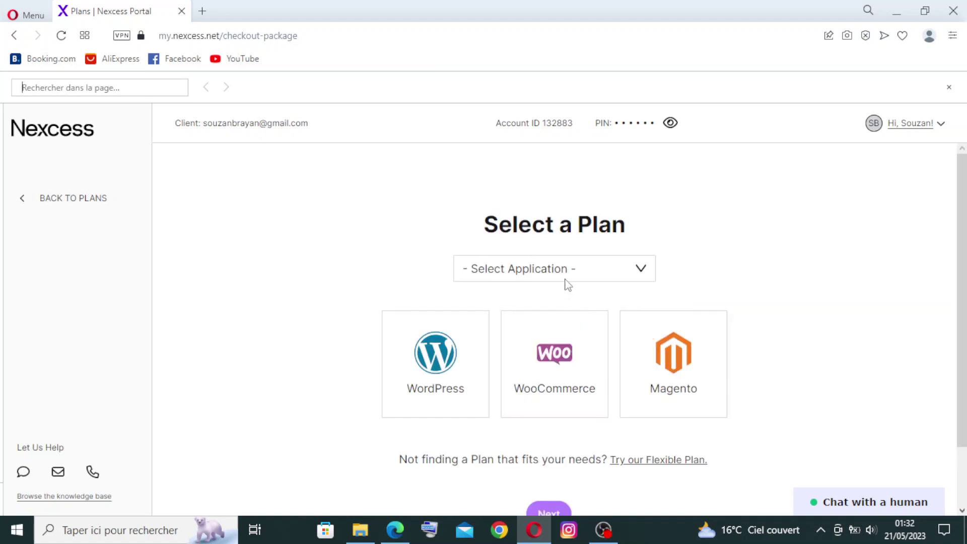
Pick WooCommerce from the Select Application dropdown
left_click(565, 278)
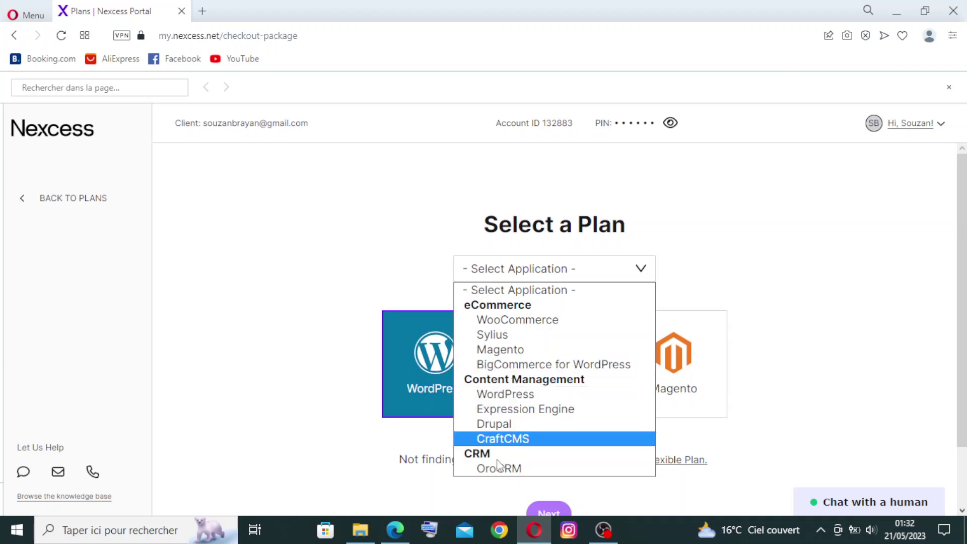
left_click(259, 237)
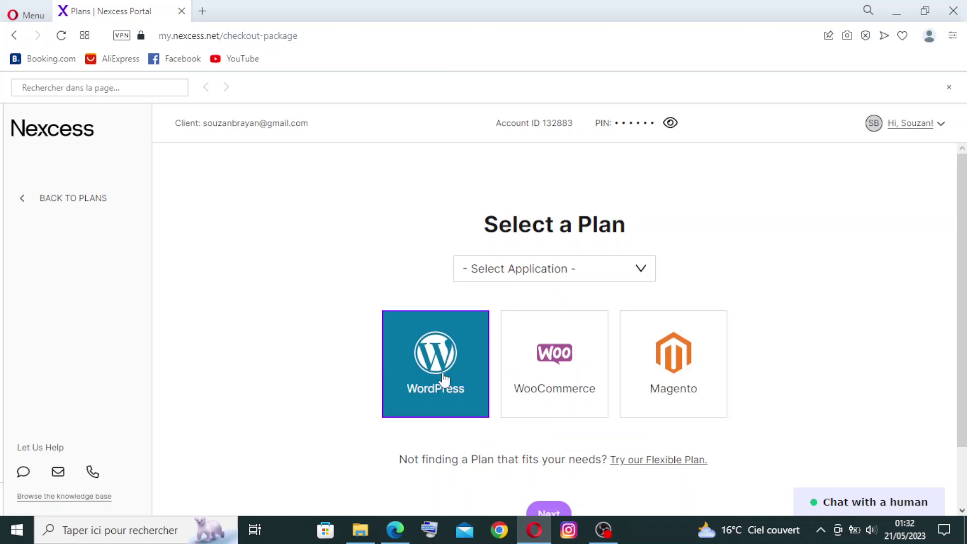
left_click(647, 270)
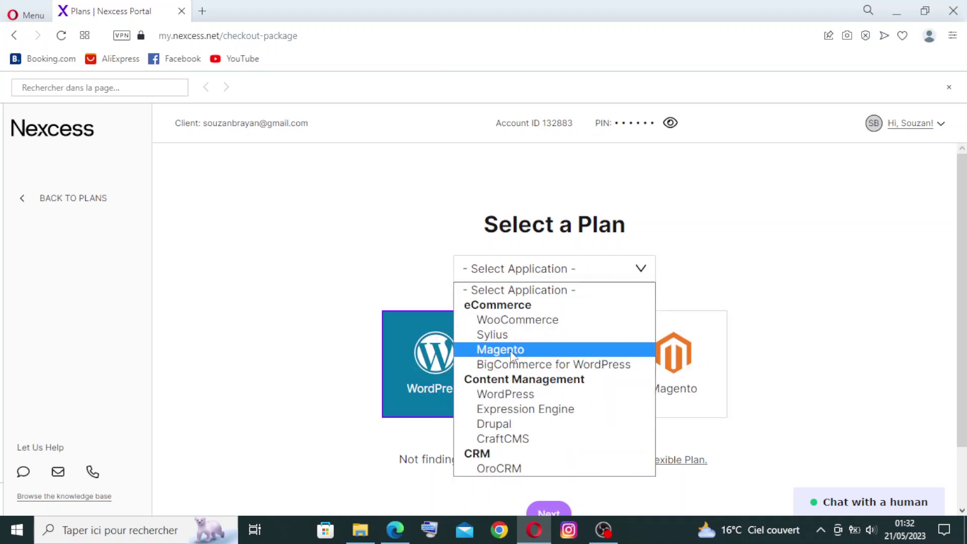
left_click(506, 320)
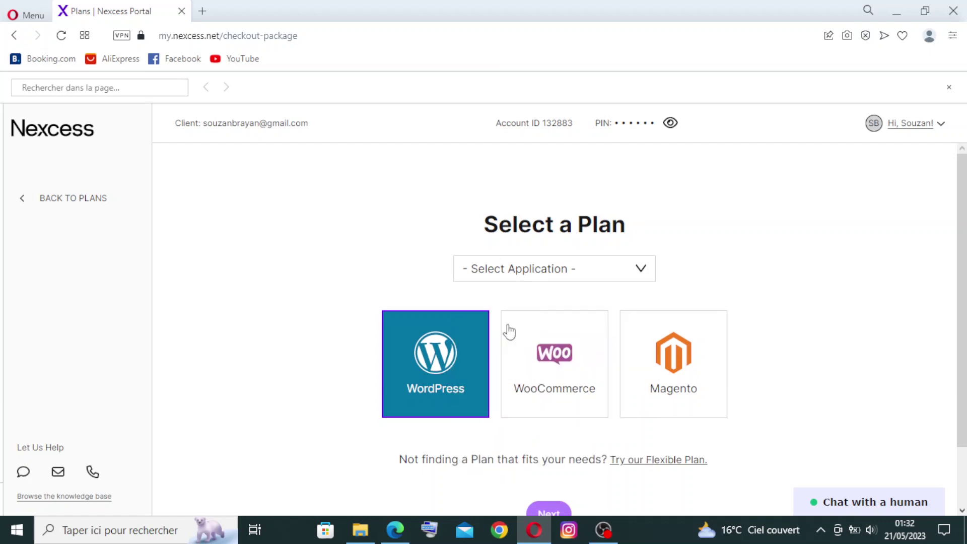
Compare the WordPress plans, then switch the application back to WooCommerce
scroll(335, 320, "down", 3)
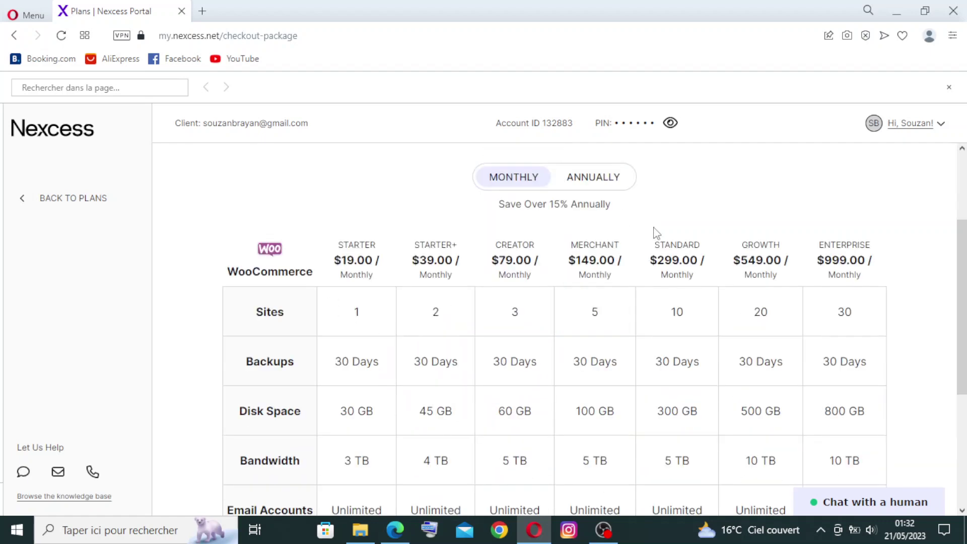
scroll(397, 263, "down", 5)
scroll(554, 262, "up", 5)
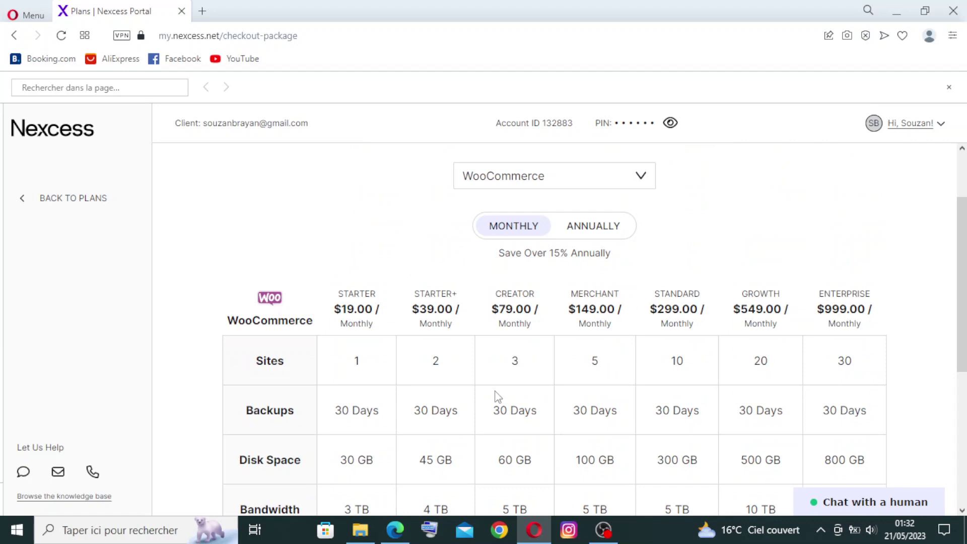
left_click(638, 179)
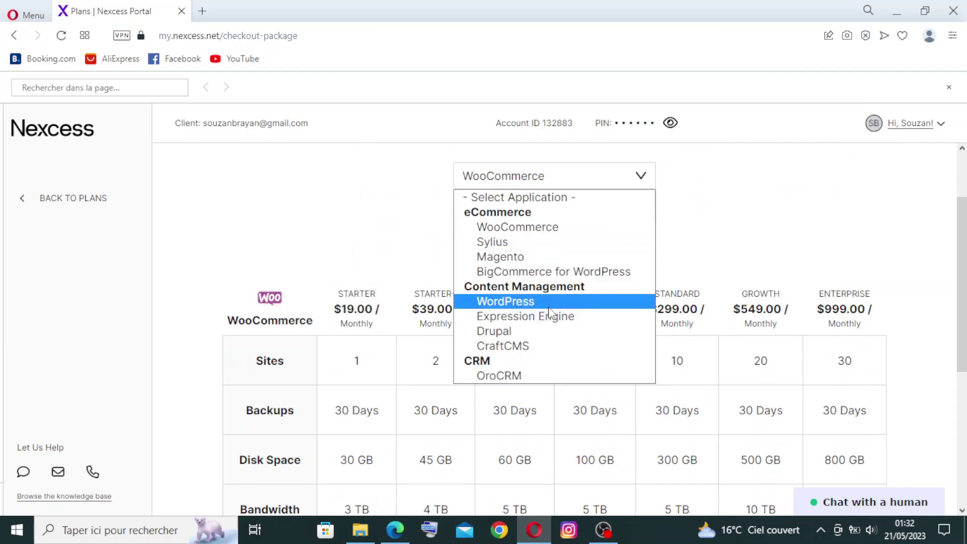
left_click(484, 302)
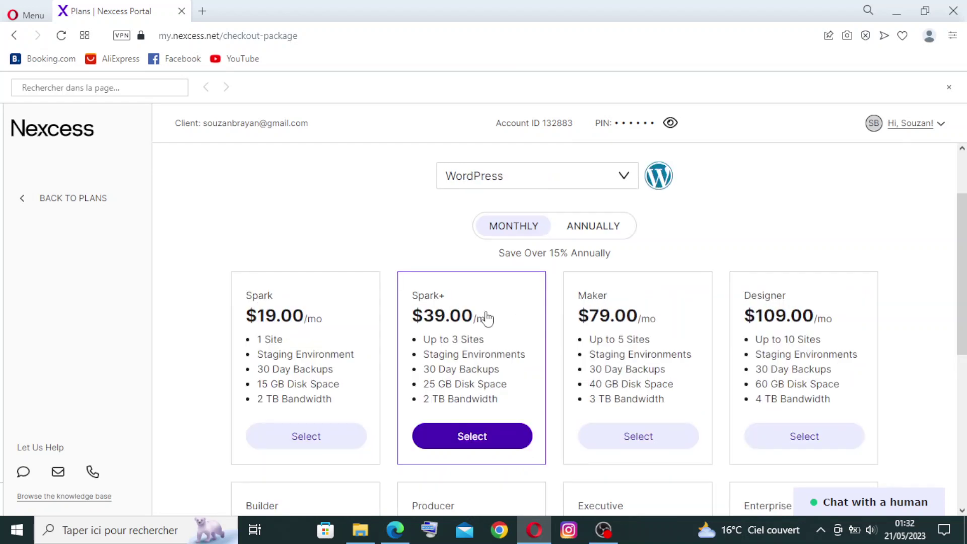
scroll(373, 283, "down", 6)
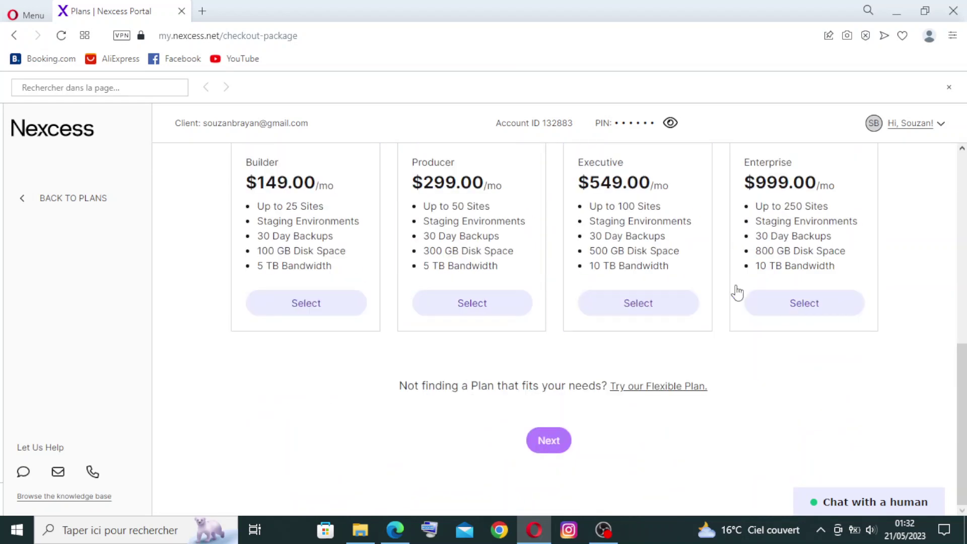
scroll(391, 267, "up", 6)
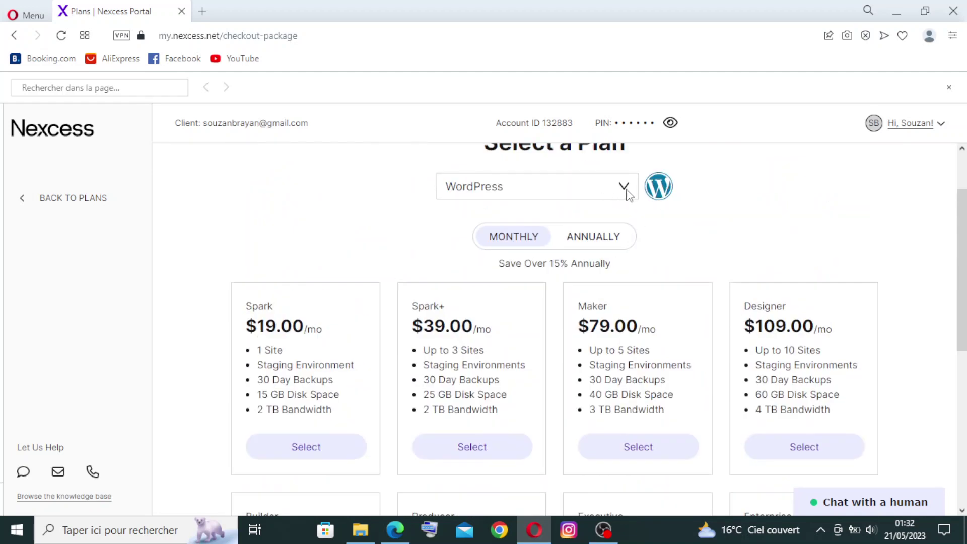
left_click(627, 195)
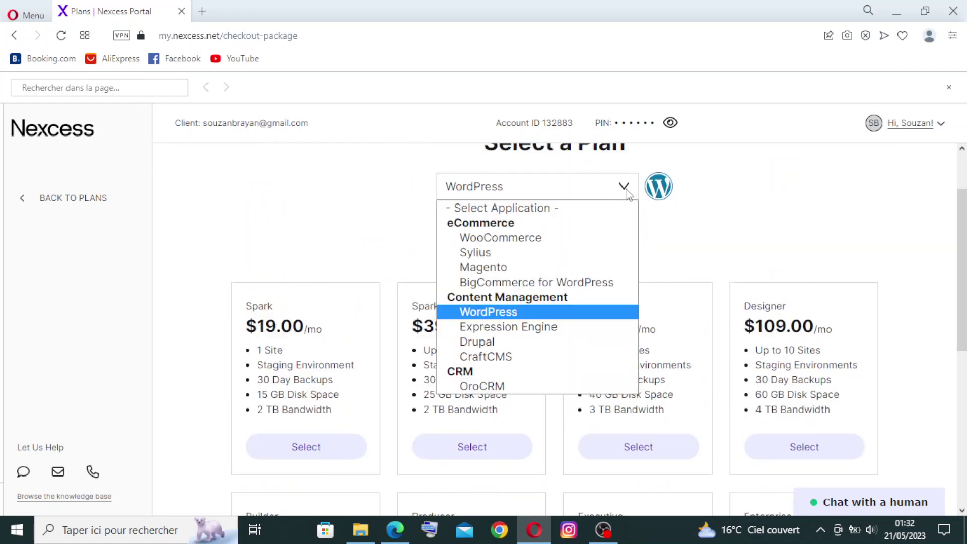
left_click(539, 242)
scroll(566, 270, "down", 6)
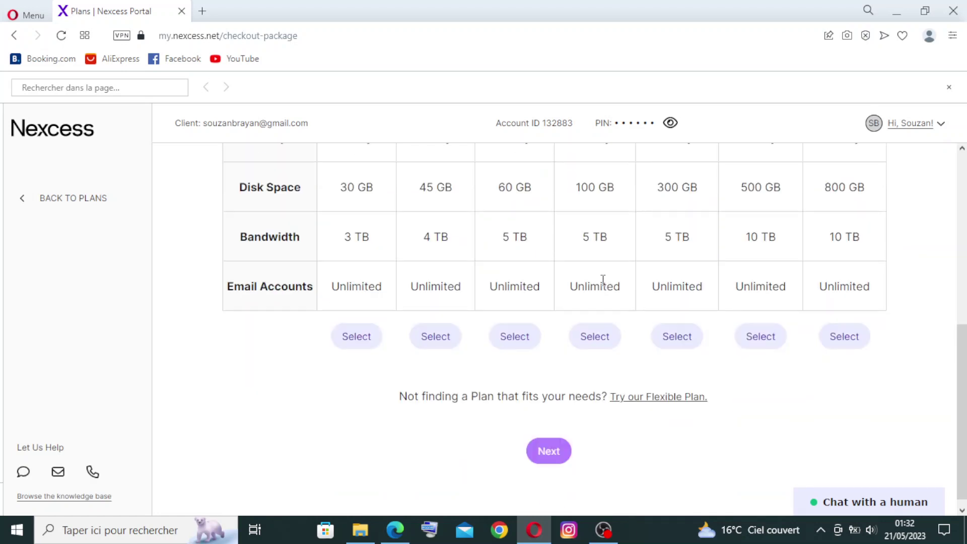
scroll(603, 280, "up", 3)
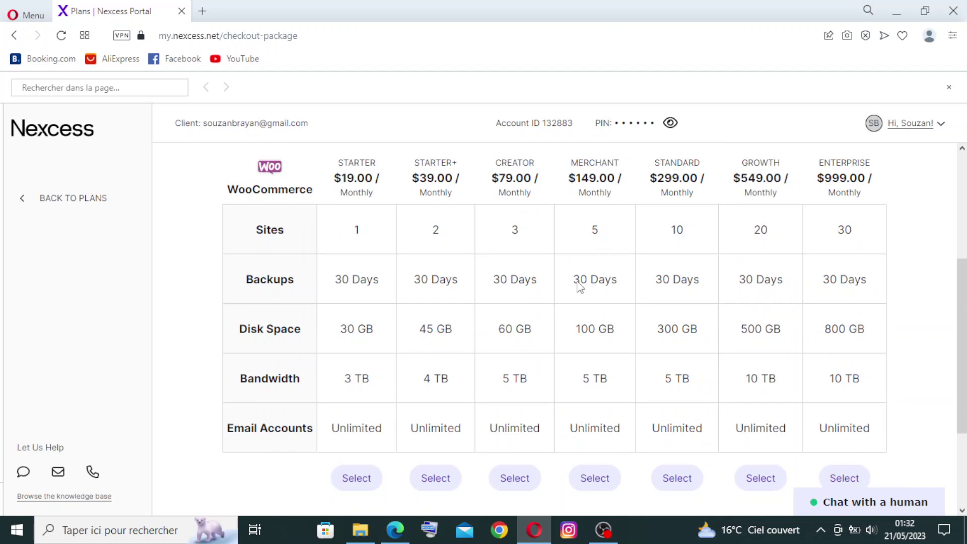
Select the $19.00 monthly WooCommerce STARTER plan and proceed to checkout
scroll(579, 286, "up", 2)
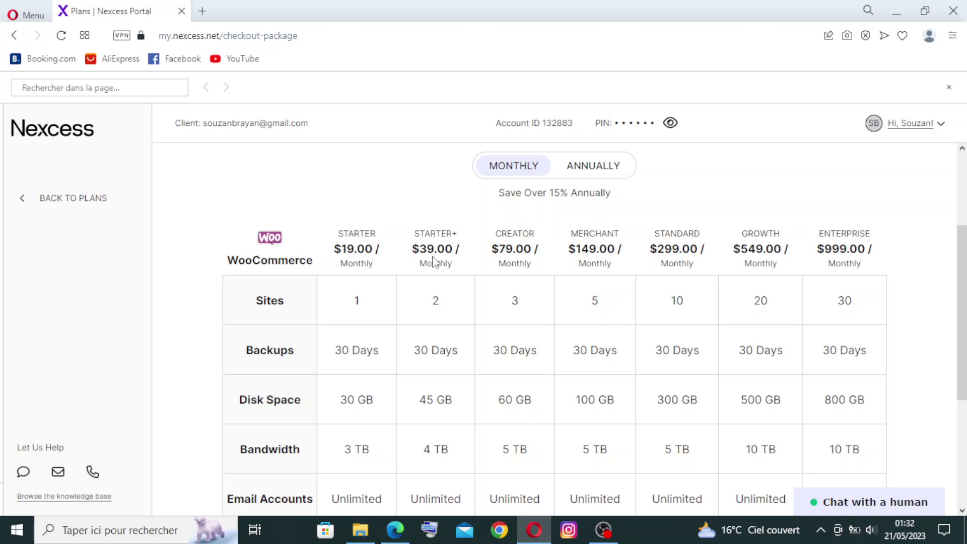
scroll(427, 247, "down", 1)
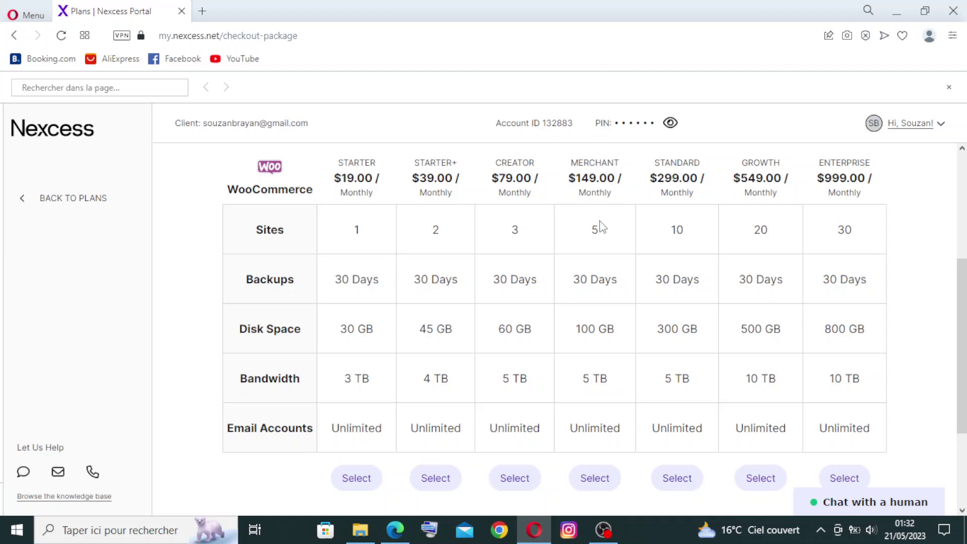
left_click(344, 484)
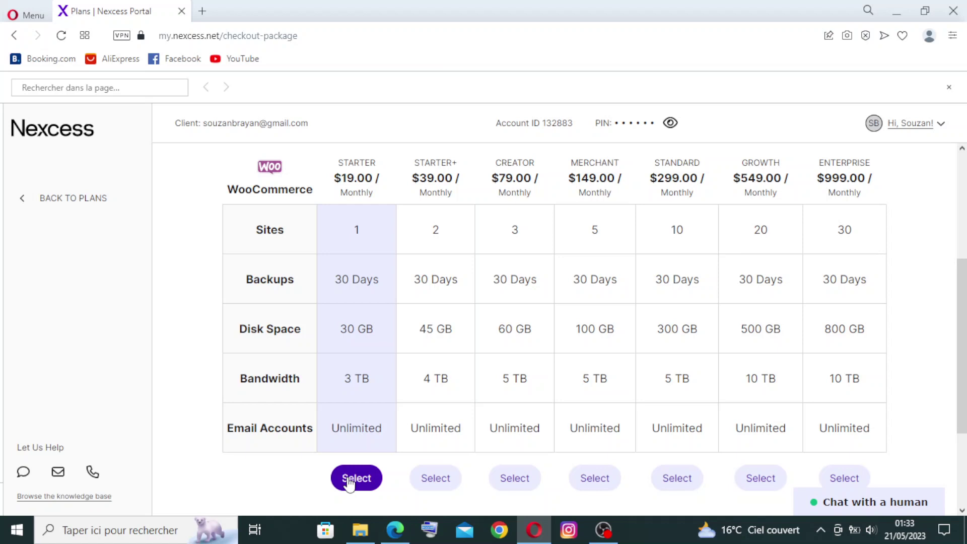
scroll(352, 481, "down", 2)
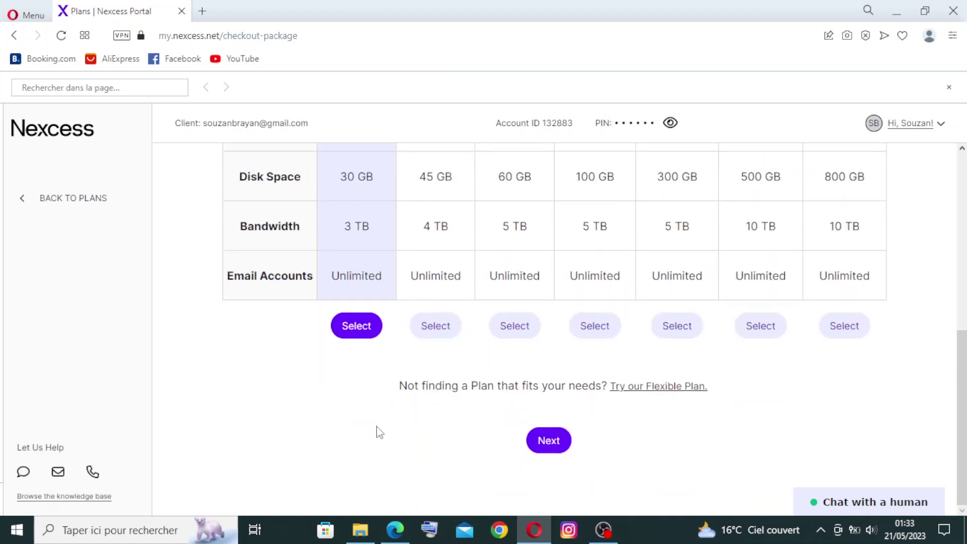
left_click(548, 442)
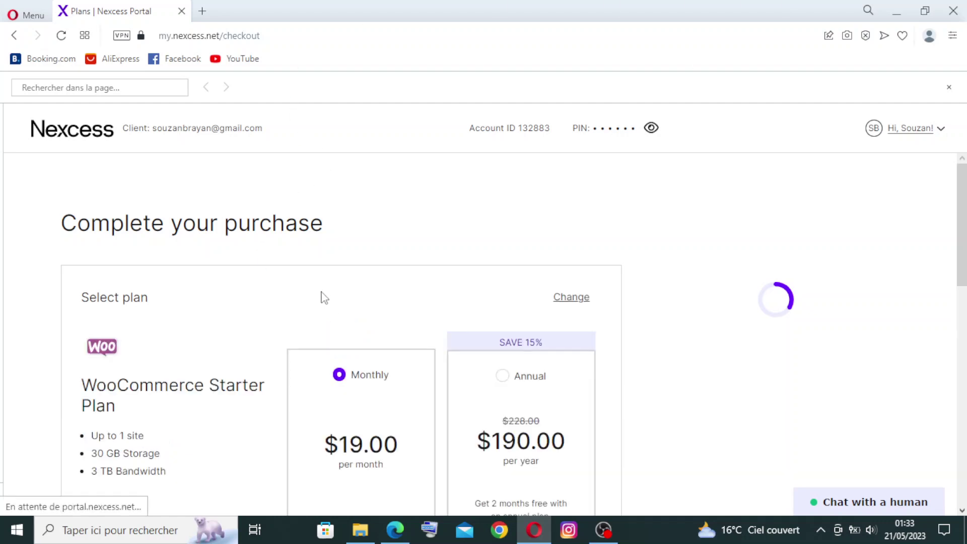
Scroll past the checkout's Account info down to the blank Billing address form
scroll(321, 296, "down", 3)
scroll(325, 245, "down", 5)
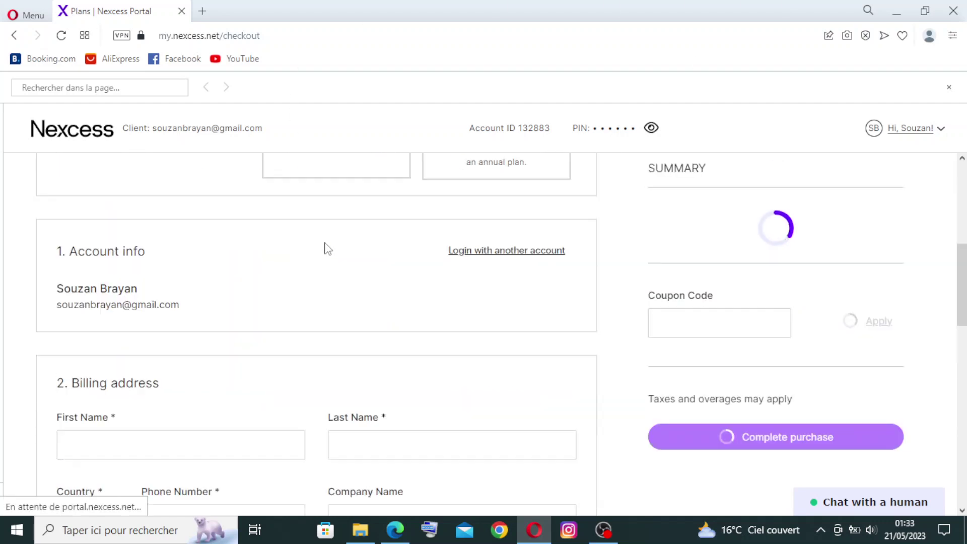
scroll(325, 248, "up", 8)
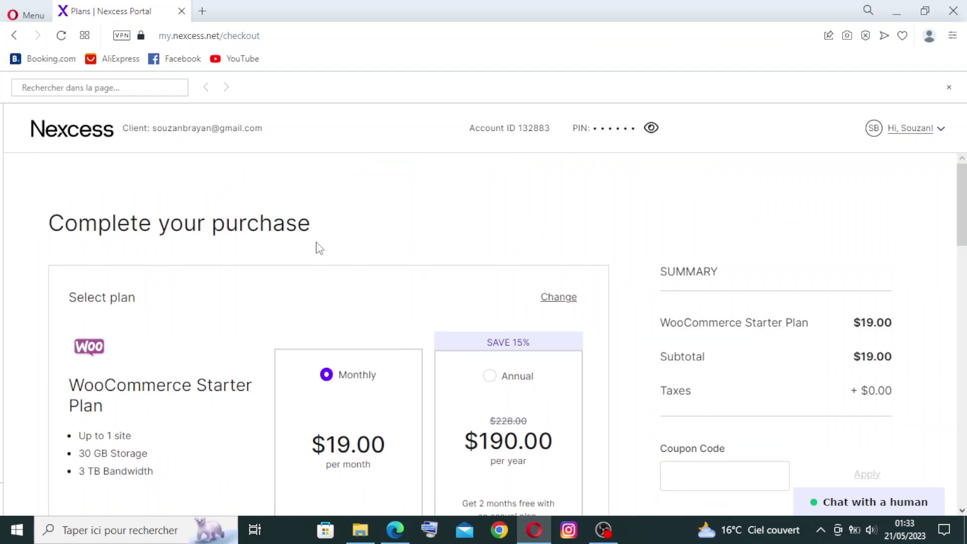
scroll(319, 247, "down", 5)
scroll(315, 249, "up", 3)
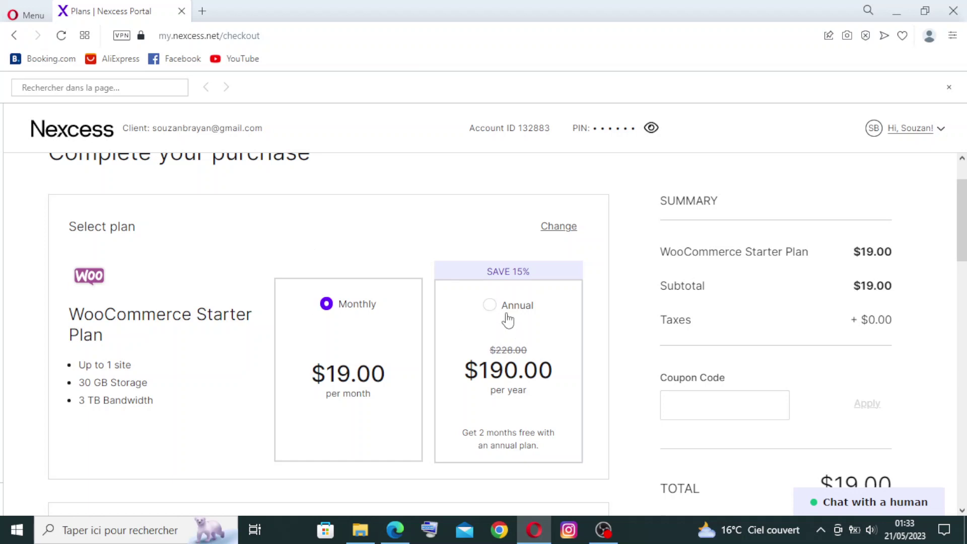
scroll(302, 161, "down", 5)
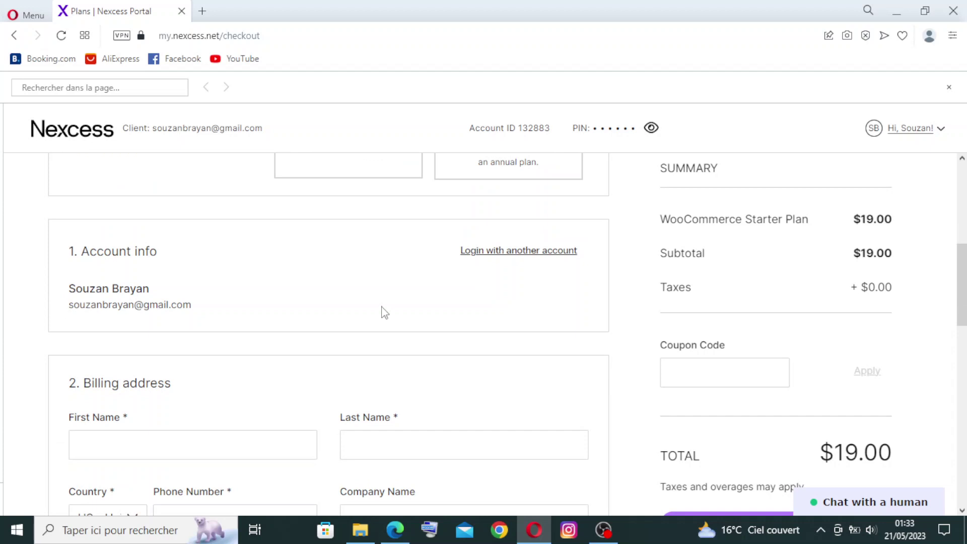
scroll(335, 153, "down", 3)
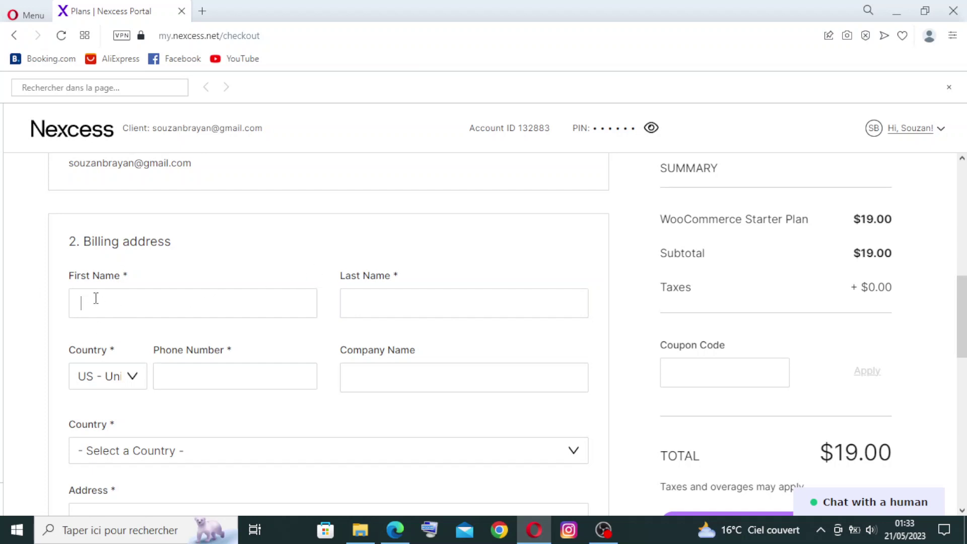
Go to the billing last name and keep US as the phone country code
left_click(413, 309)
scroll(402, 259, "down", 3)
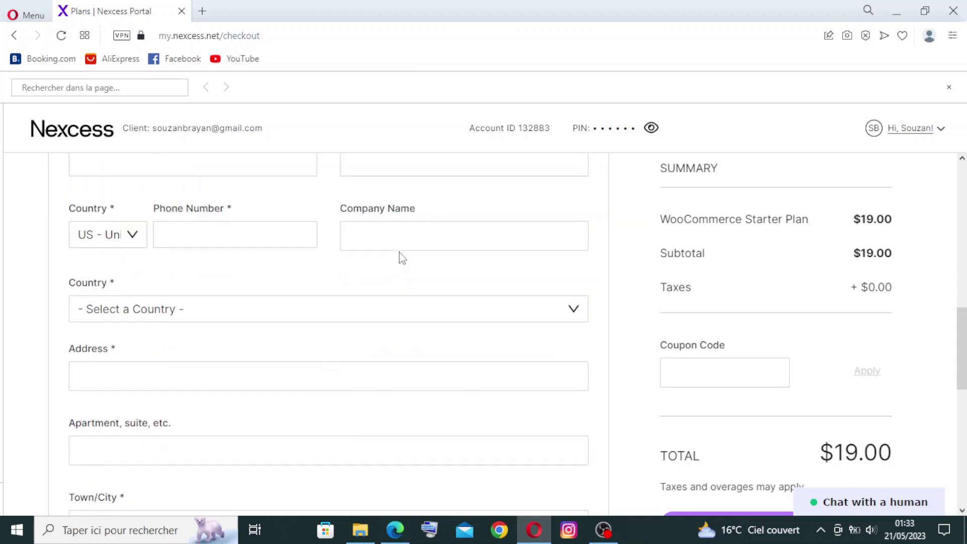
left_click(80, 239)
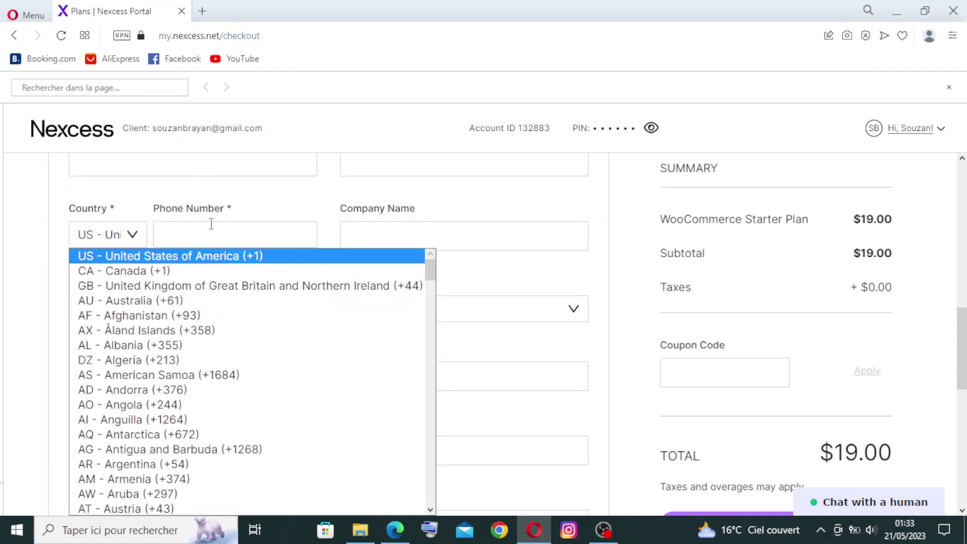
left_click(212, 234)
Fill the company name from autofill and check the Country list without choosing one
left_click(385, 236)
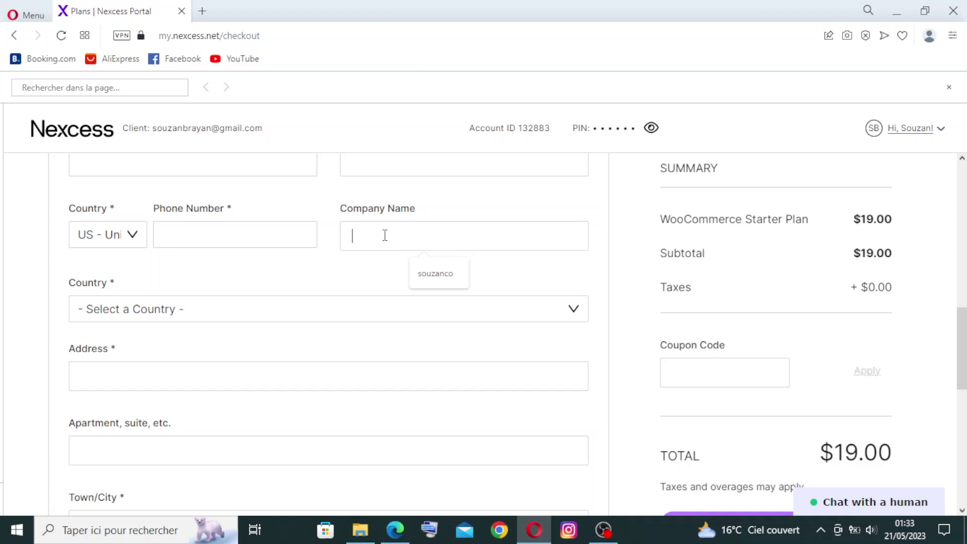
left_click(436, 274)
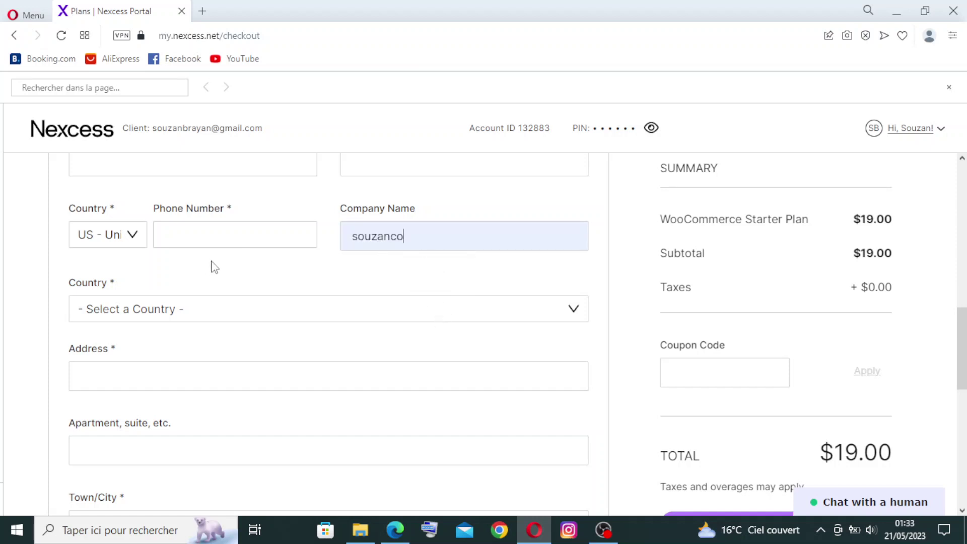
scroll(323, 217, "down", 1)
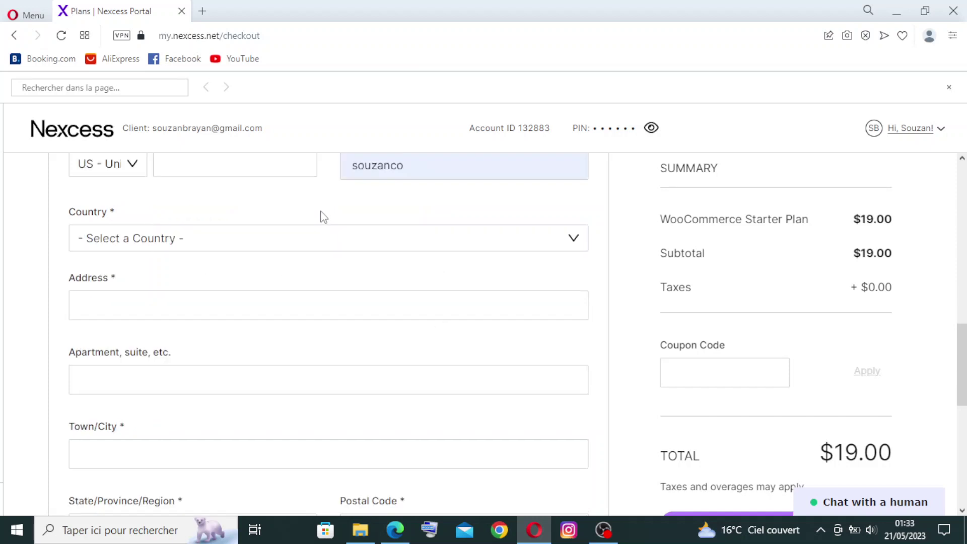
left_click(568, 238)
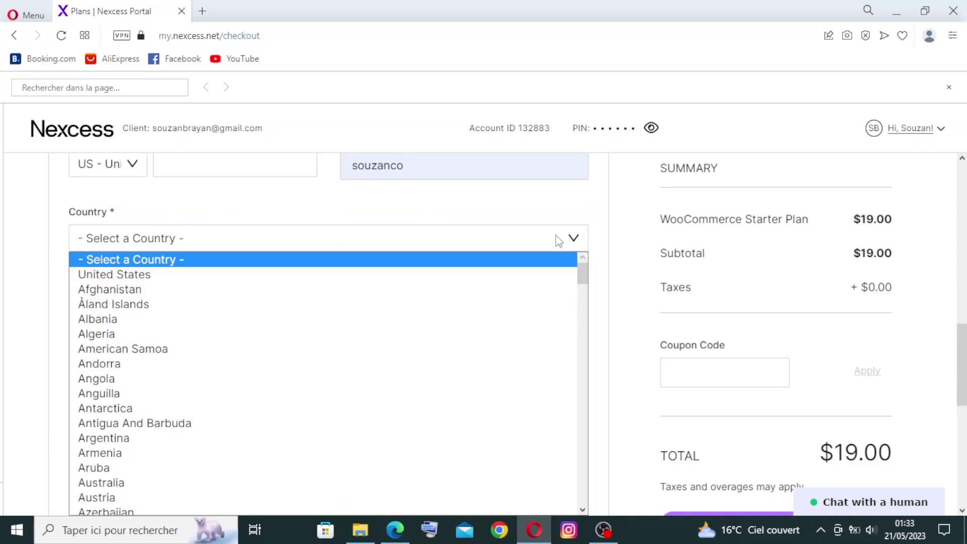
left_click(44, 239)
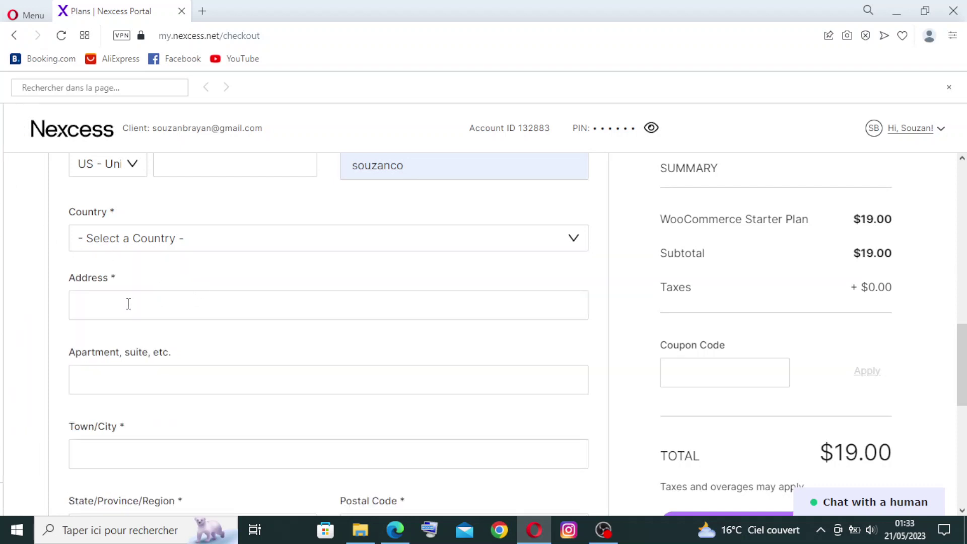
scroll(129, 298, "down", 3)
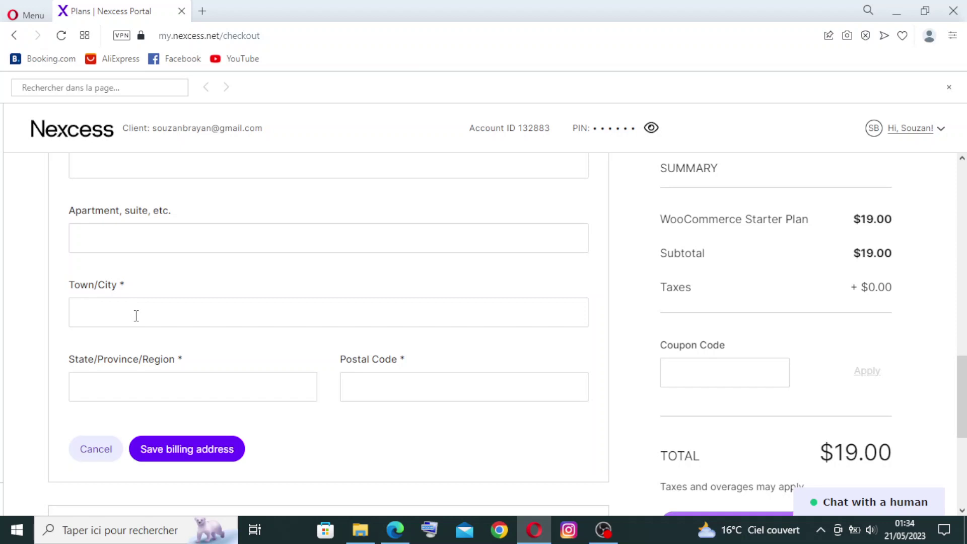
scroll(105, 321, "down", 3)
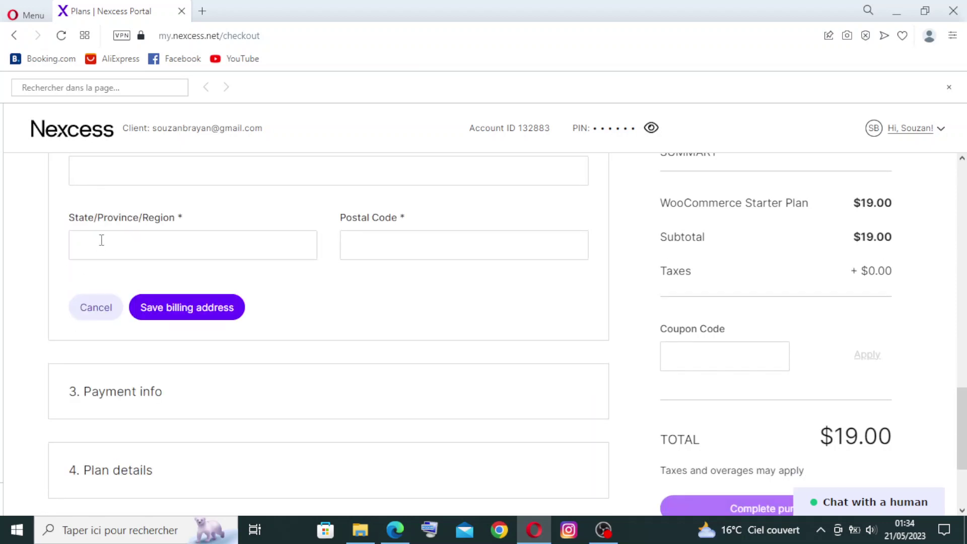
Select the Postal Code field, then review Payment info and the $19.00 monthly WooCommerce Starter plan details before returning to the top
left_click(393, 228)
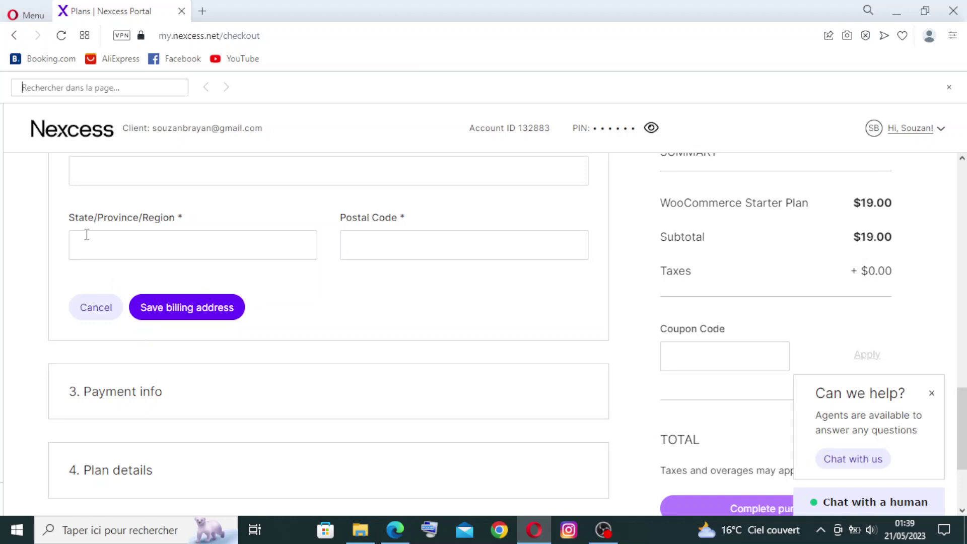
scroll(83, 242, "down", 3)
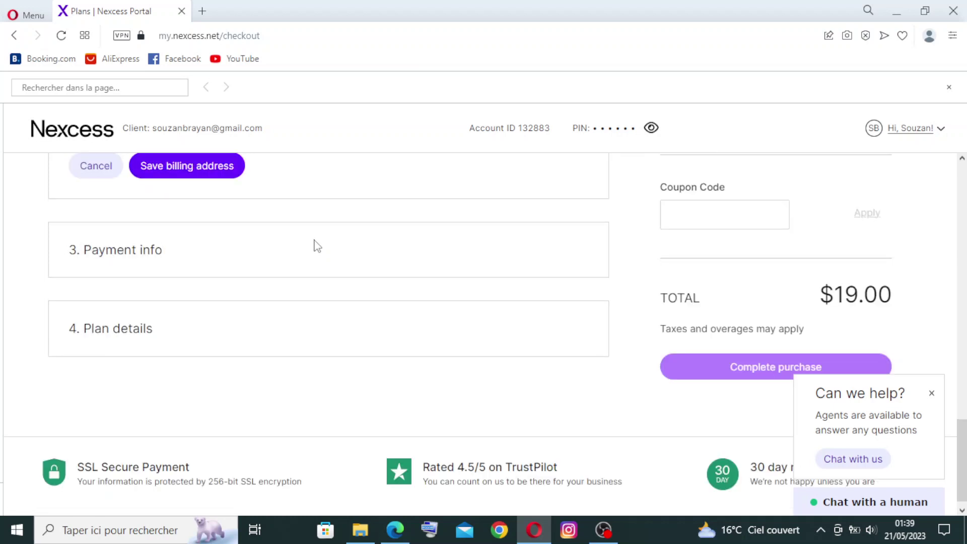
scroll(475, 247, "up", 1)
scroll(491, 252, "up", 2)
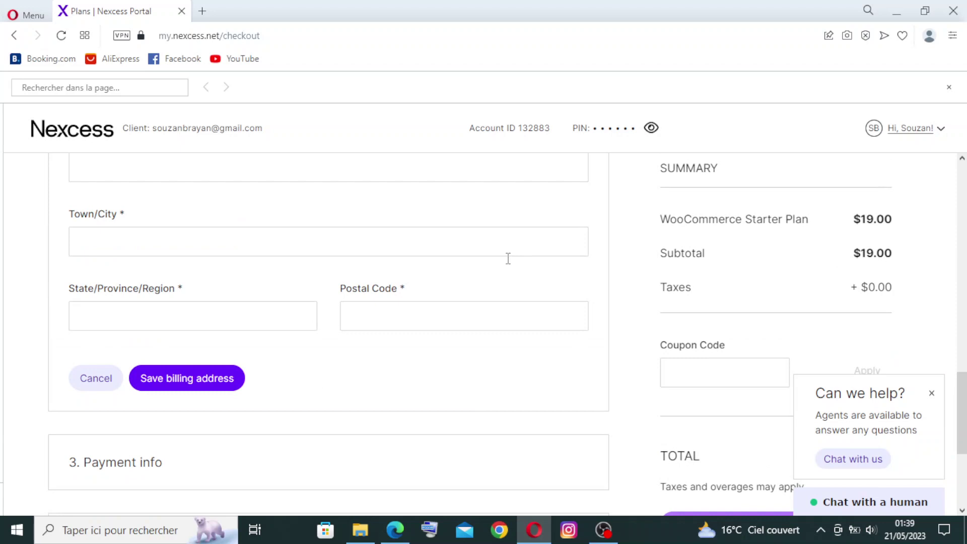
scroll(711, 264, "down", 3)
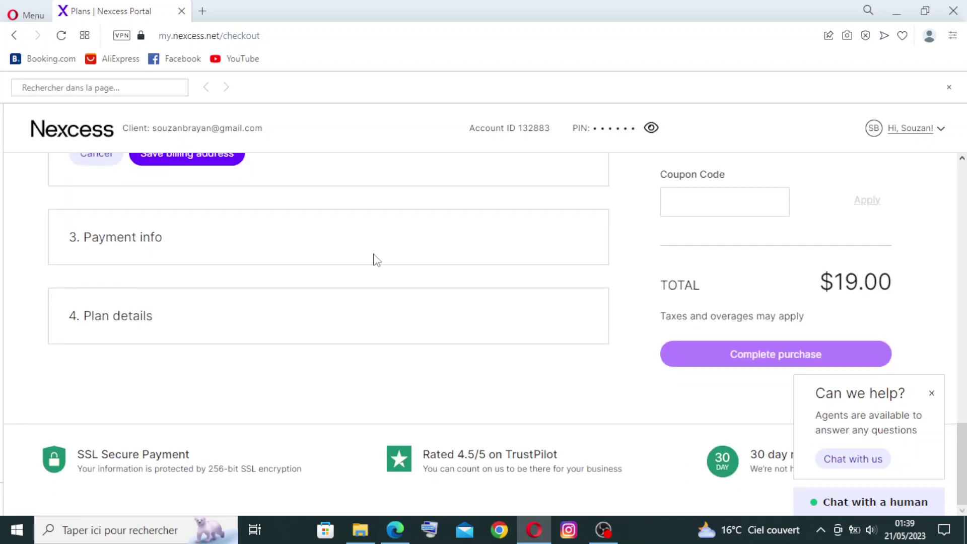
scroll(293, 236, "up", 2)
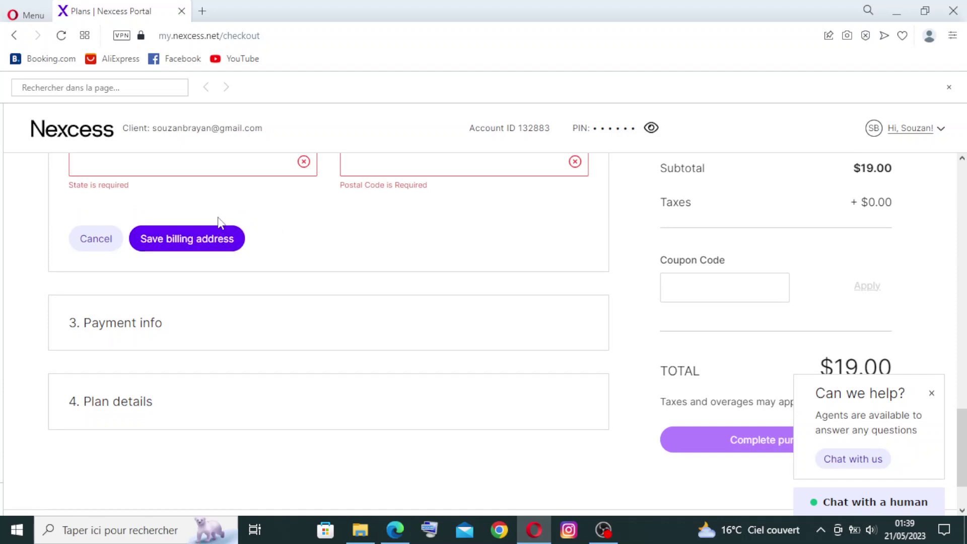
scroll(533, 287, "up", 5)
scroll(294, 218, "down", 4)
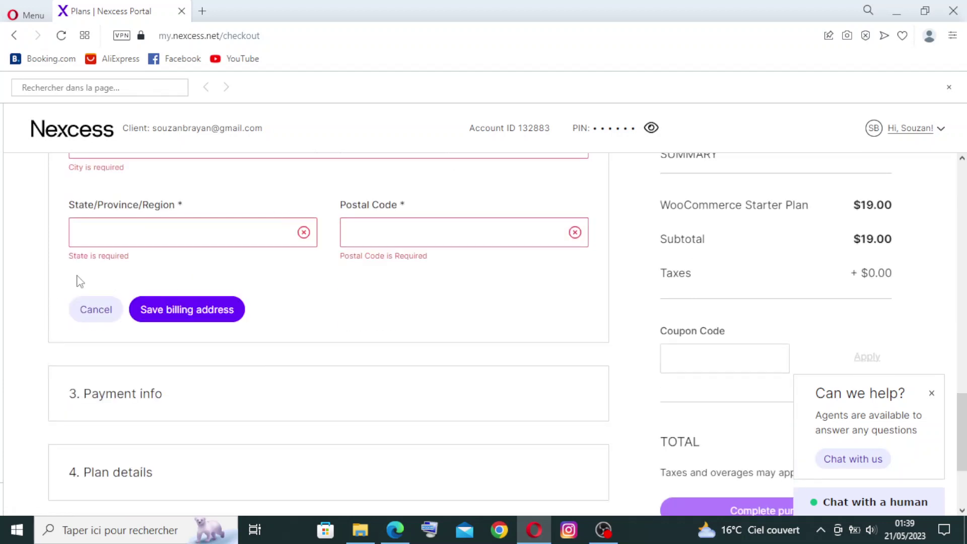
scroll(80, 290, "down", 3)
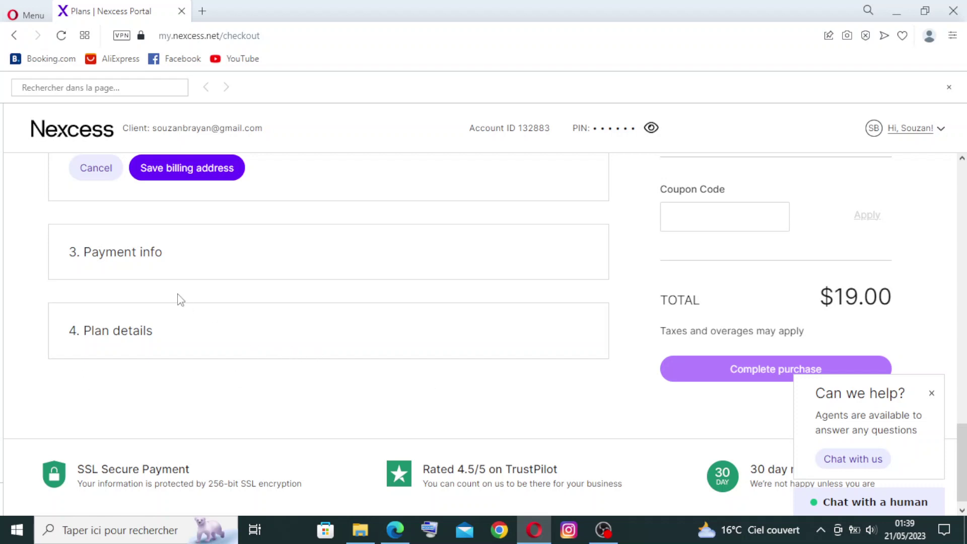
scroll(248, 322, "up", 15)
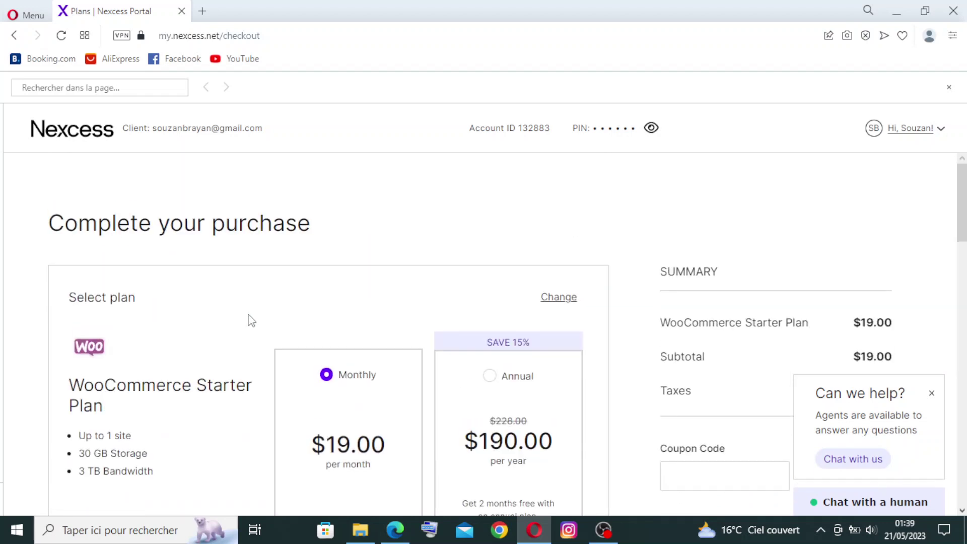
Navigate back twice from the checkout, past Select a Plan, to the Plans overview
left_click(13, 35)
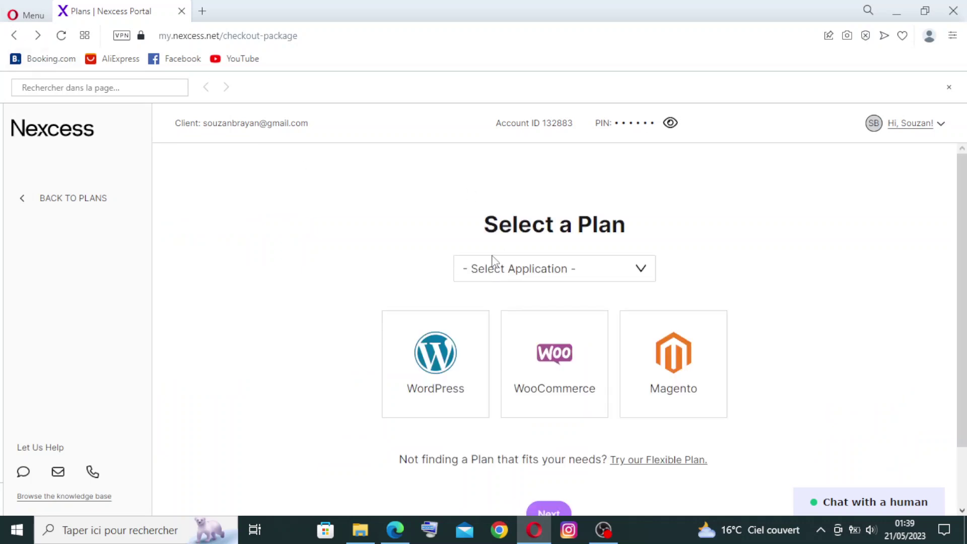
left_click(14, 37)
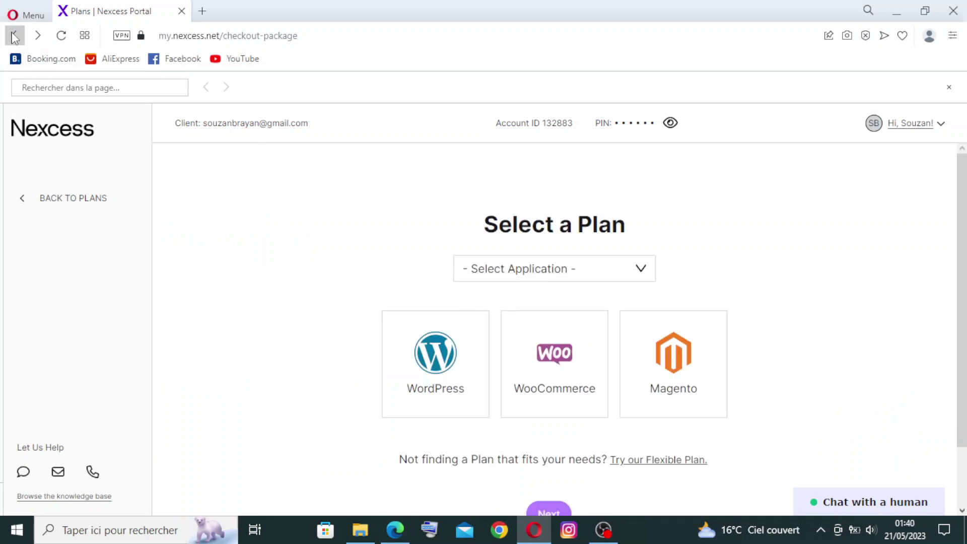